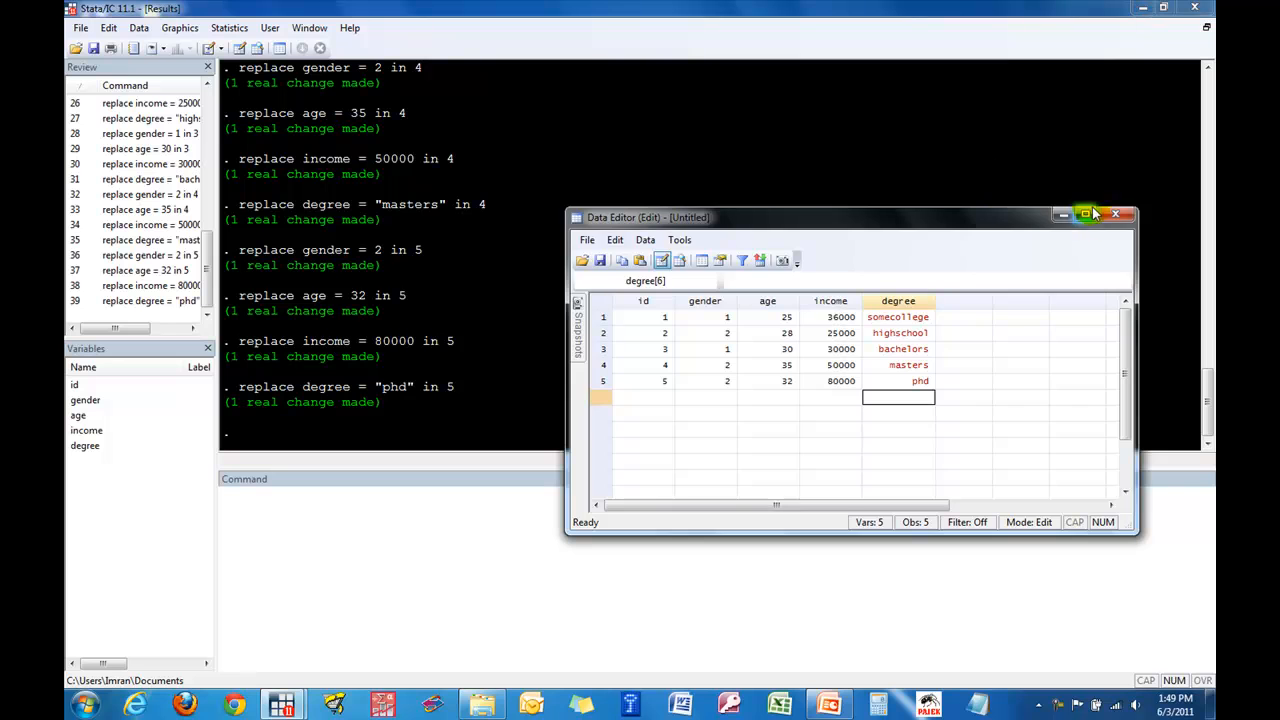
- Open a new do-file editor window and move it aside so the Stata results stay visible
click(208, 55)
drag(685, 151, 760, 156)
click(758, 301)
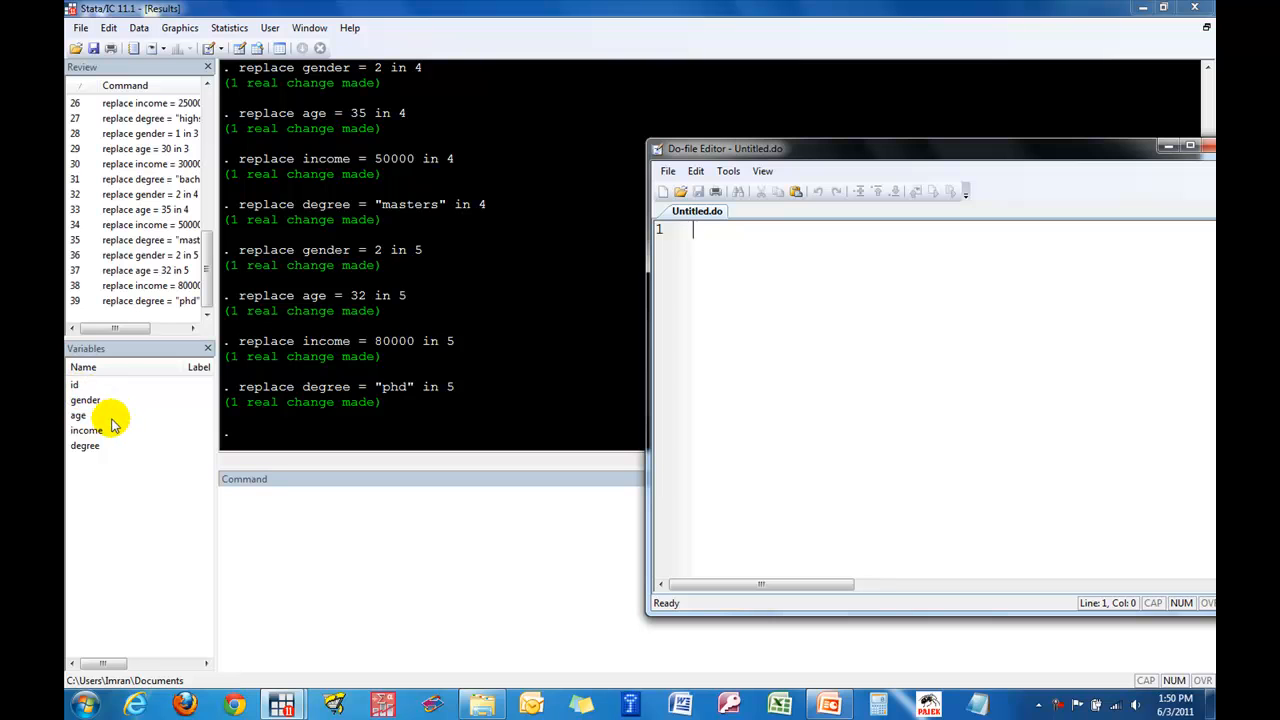
- Clear the current dataset from memory with the clear command
click(260, 506)
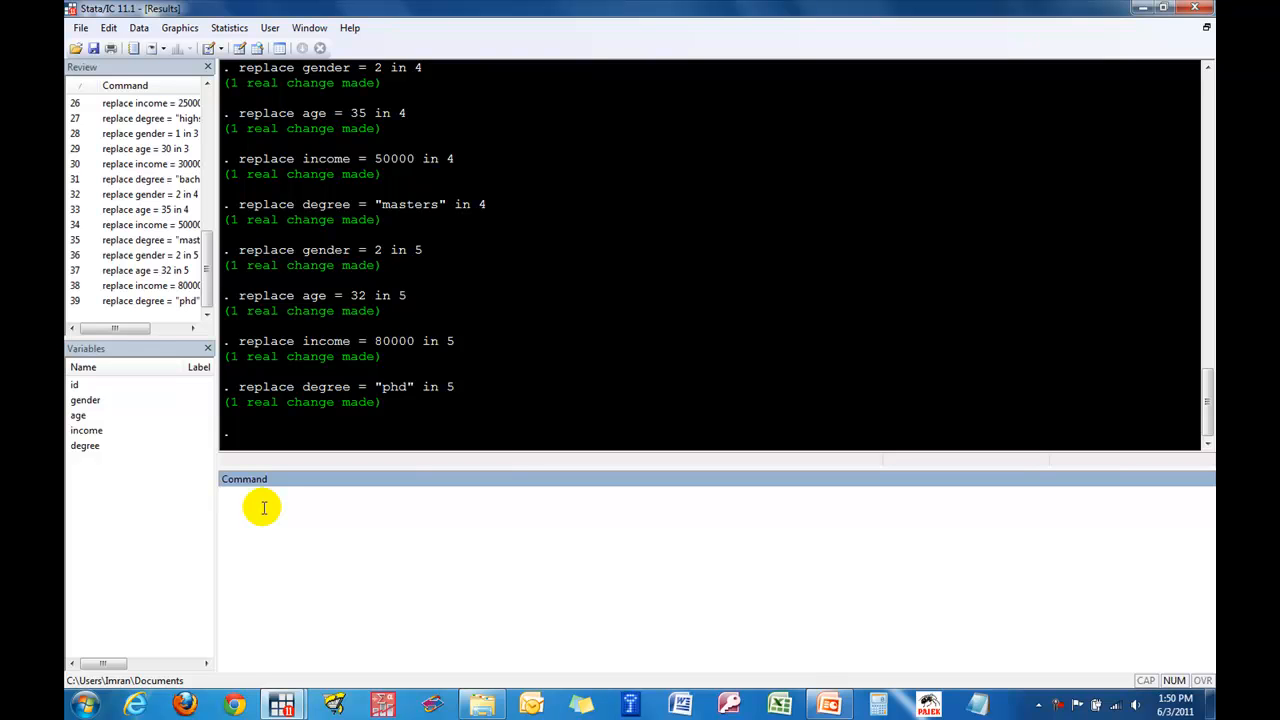
text(clear)
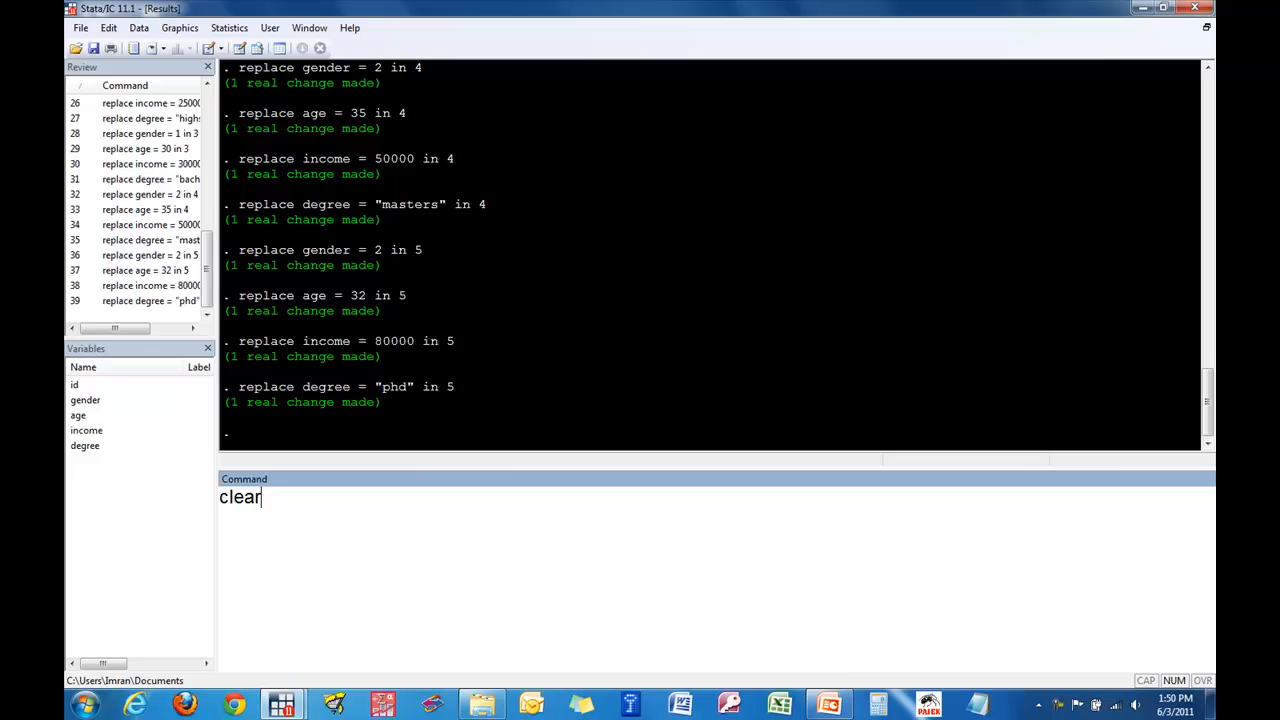
key(Return)
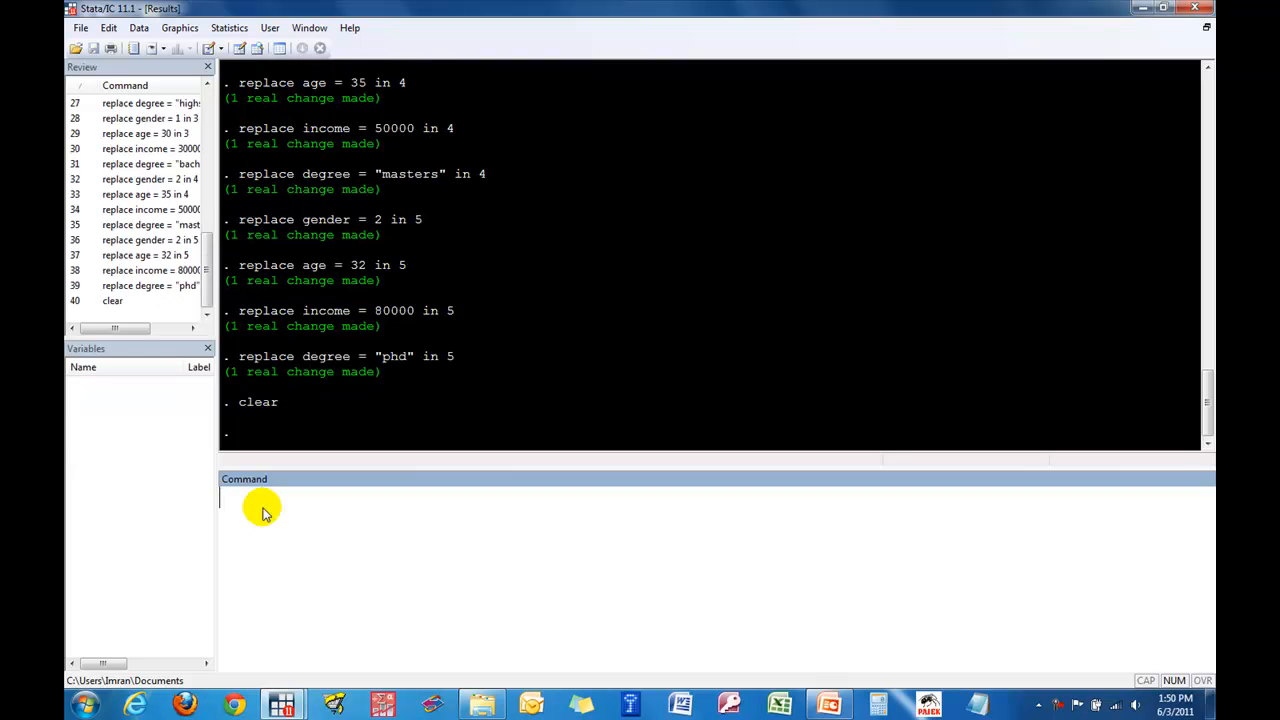
- Return to the empty do-file and write the first line "input id gender age income str20 degree"
mouse_move(283, 703)
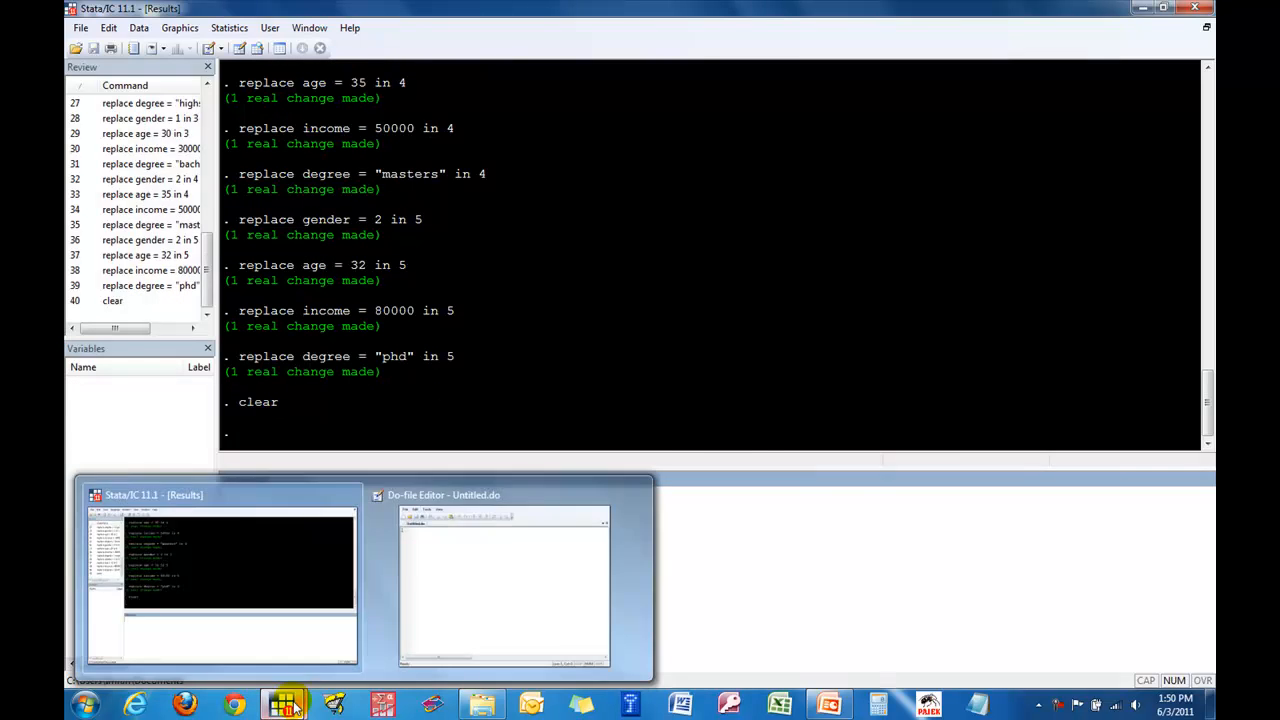
click(482, 598)
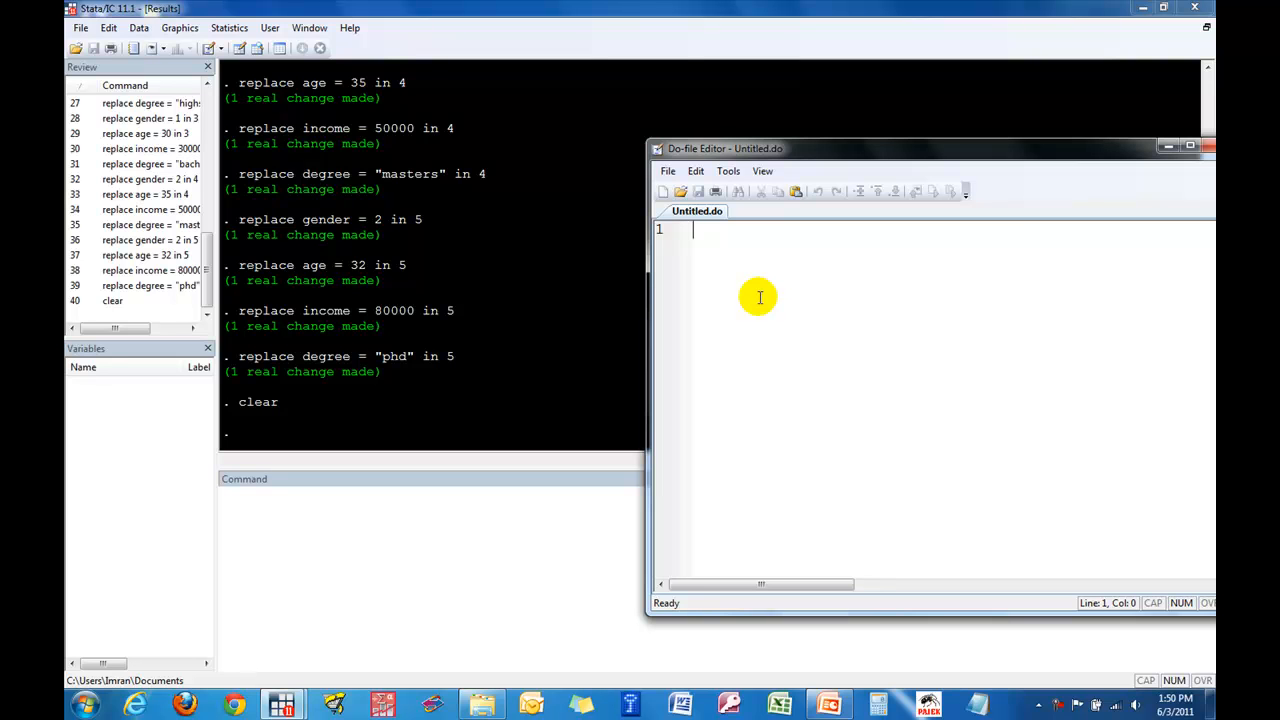
key(Return)
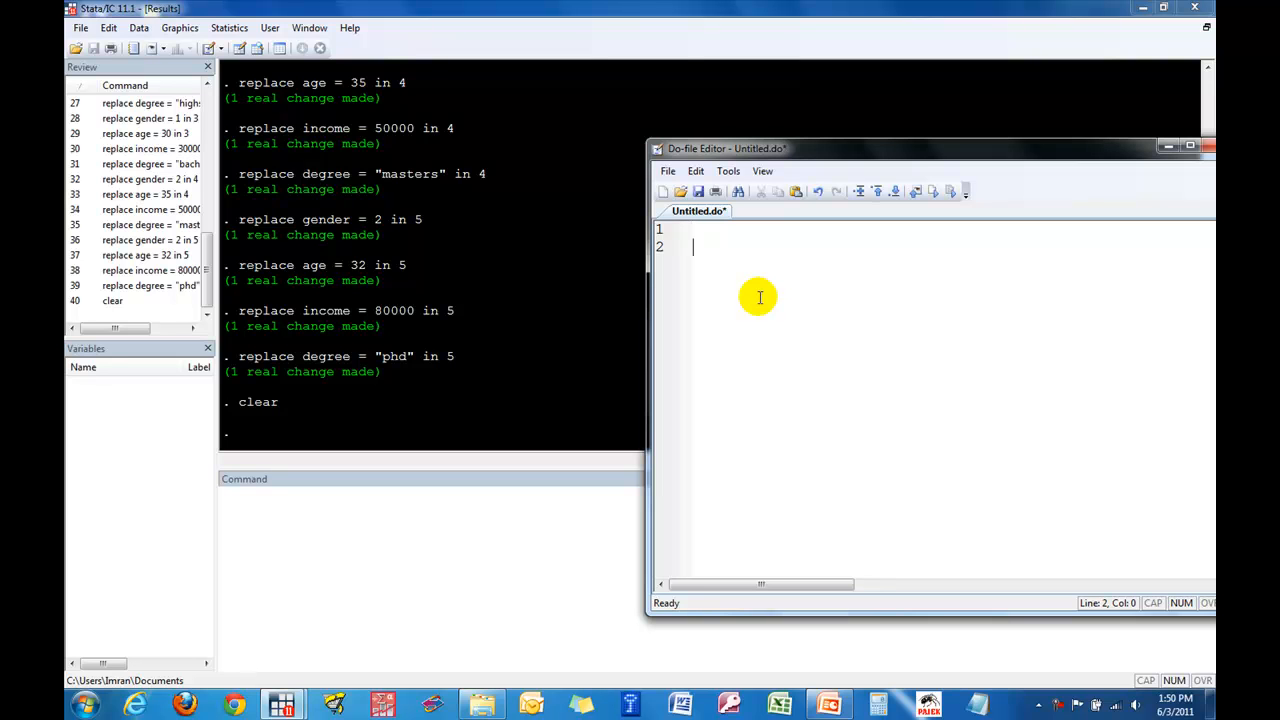
key(BackSpace)
text(input)
text(id gende)
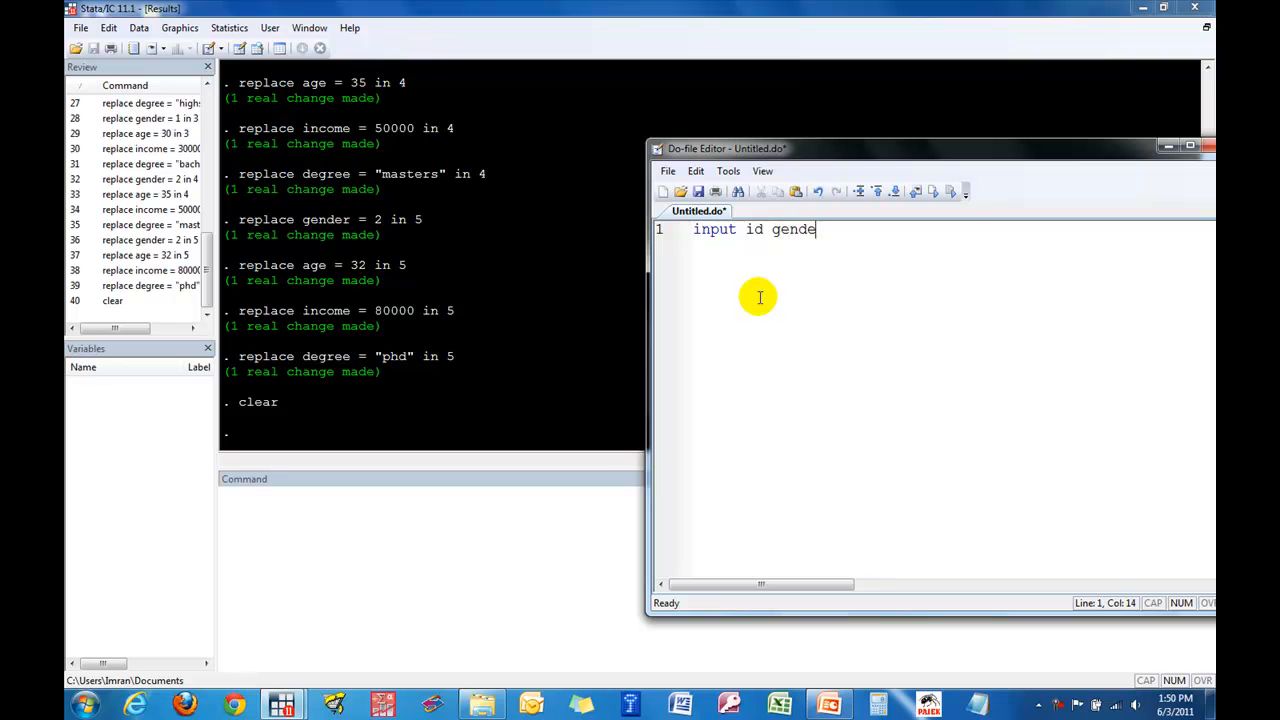
text(r age income)
text(str)
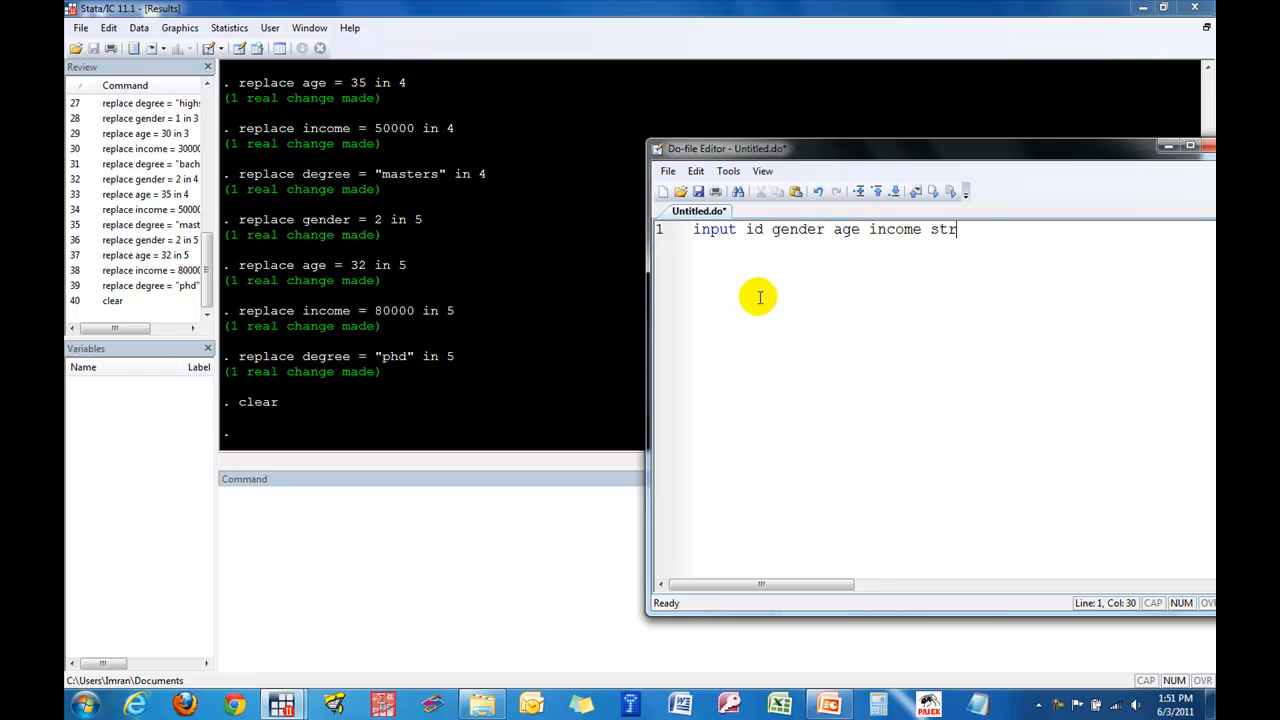
text(20 degree)
key(Return)
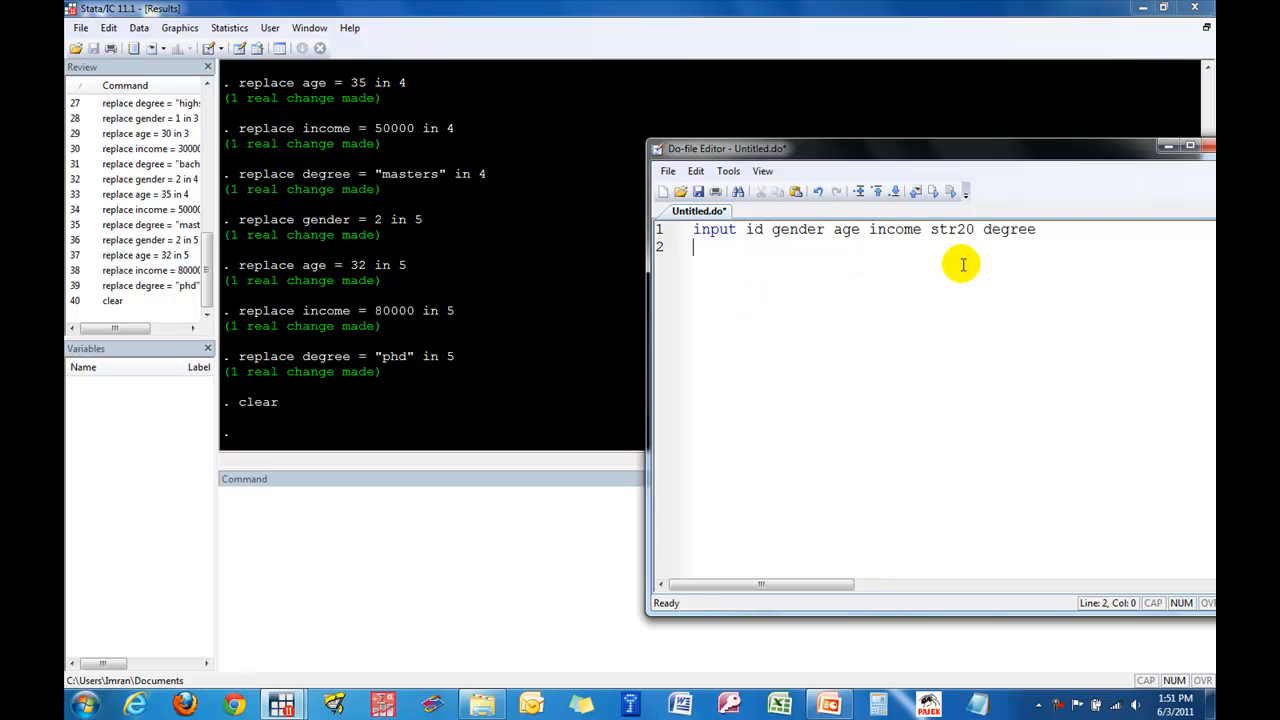
- Enter the first data row under the variable line as "1 1 25 36000 somecollege"
click(1010, 232)
double_click(1011, 232)
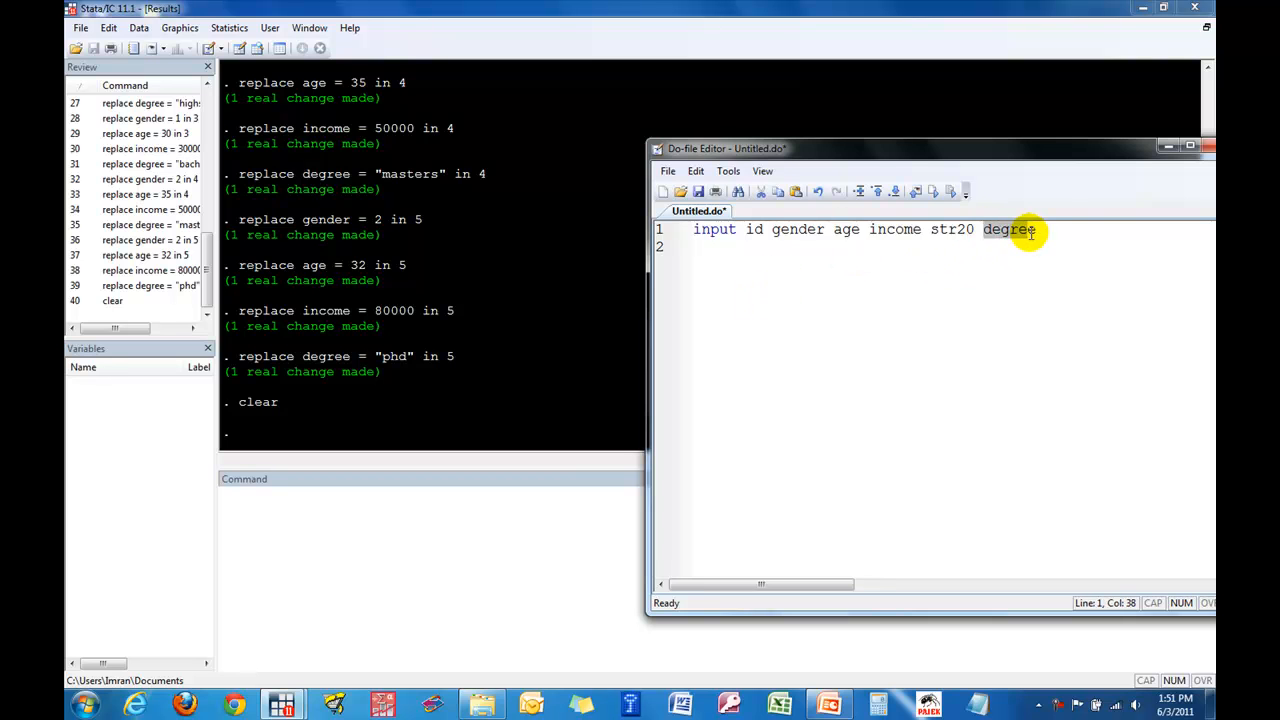
click(1022, 248)
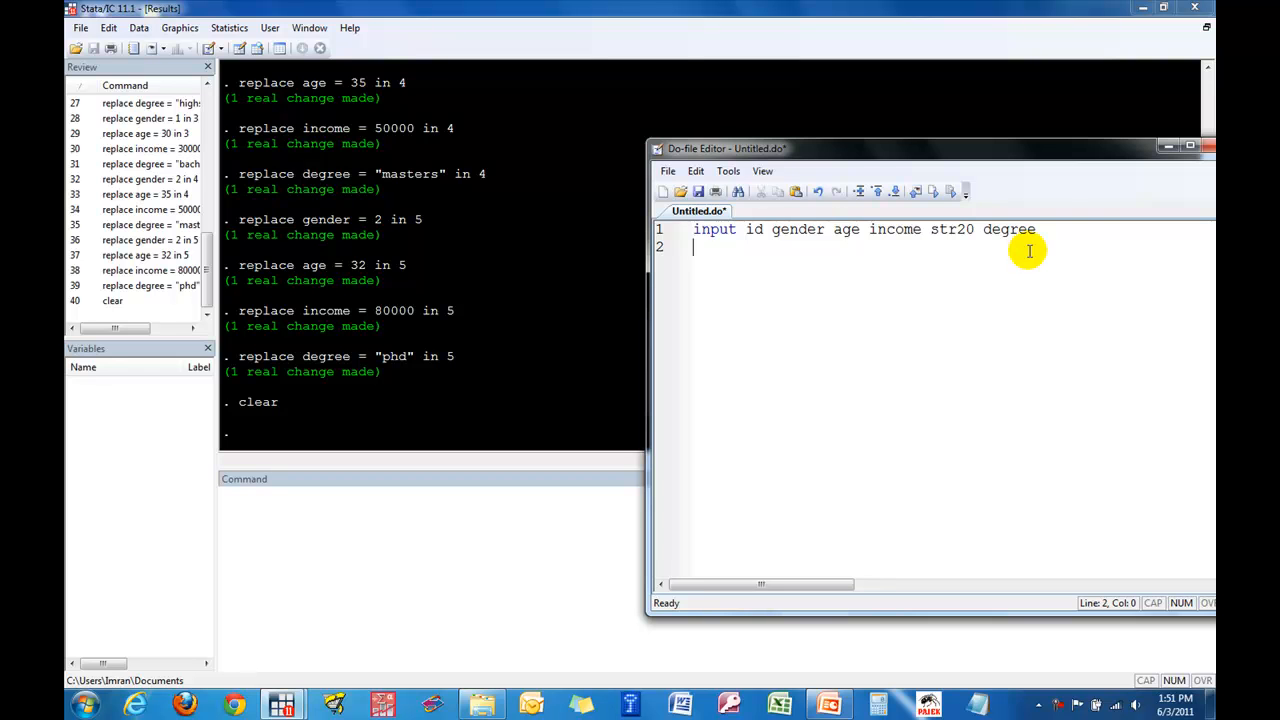
text(1 1 25 36000 somec)
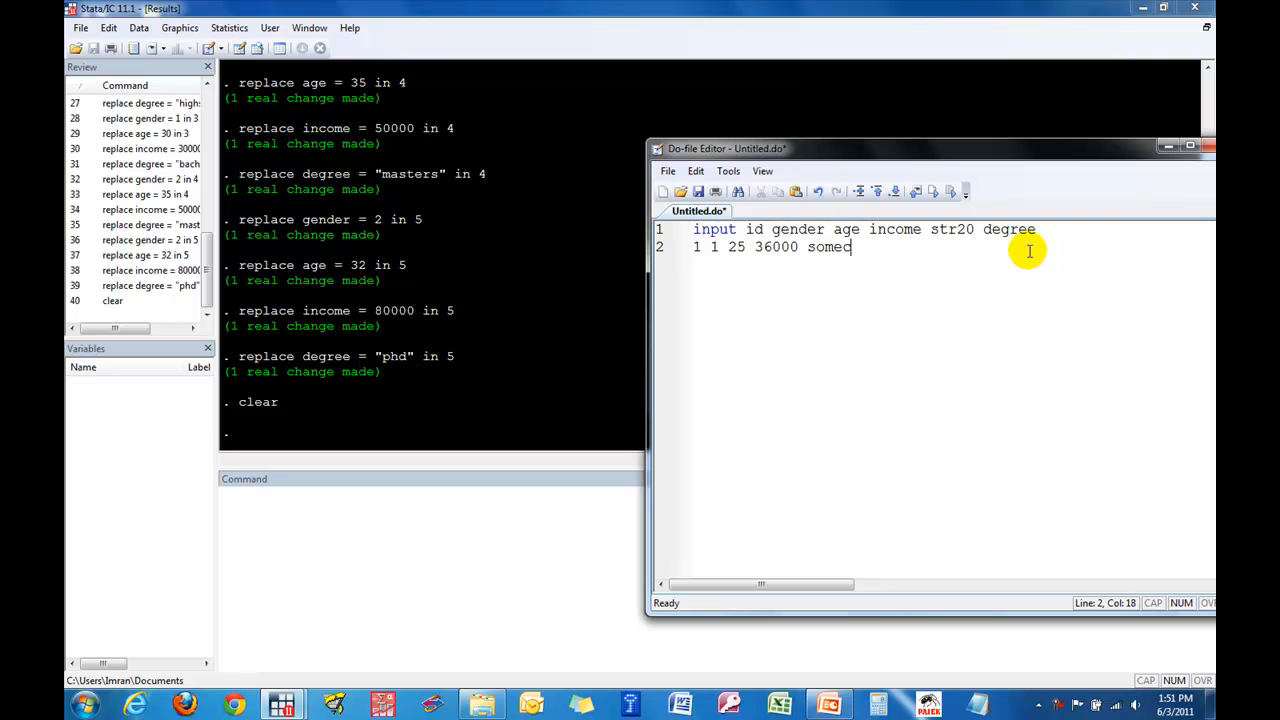
text(ollege)
key(Return)
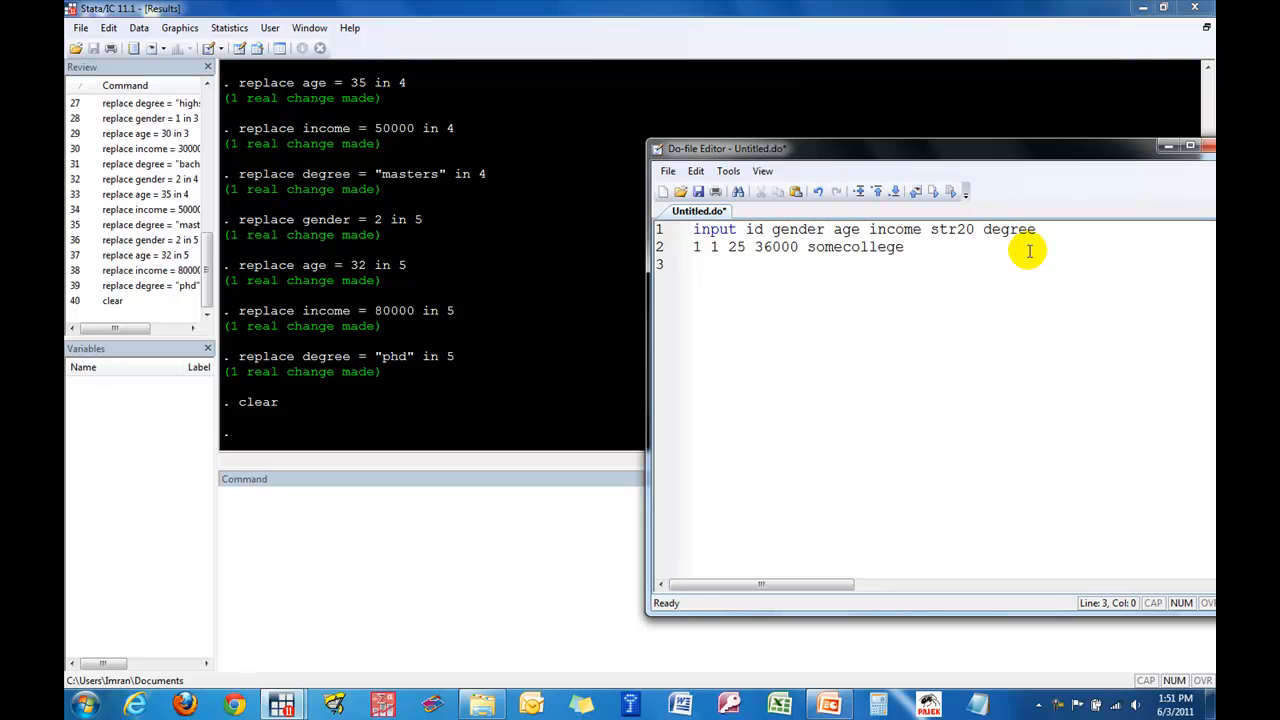
- Add the second data row "2 2 28 25000 highschool" to the do-file
text(2 2 28 25000)
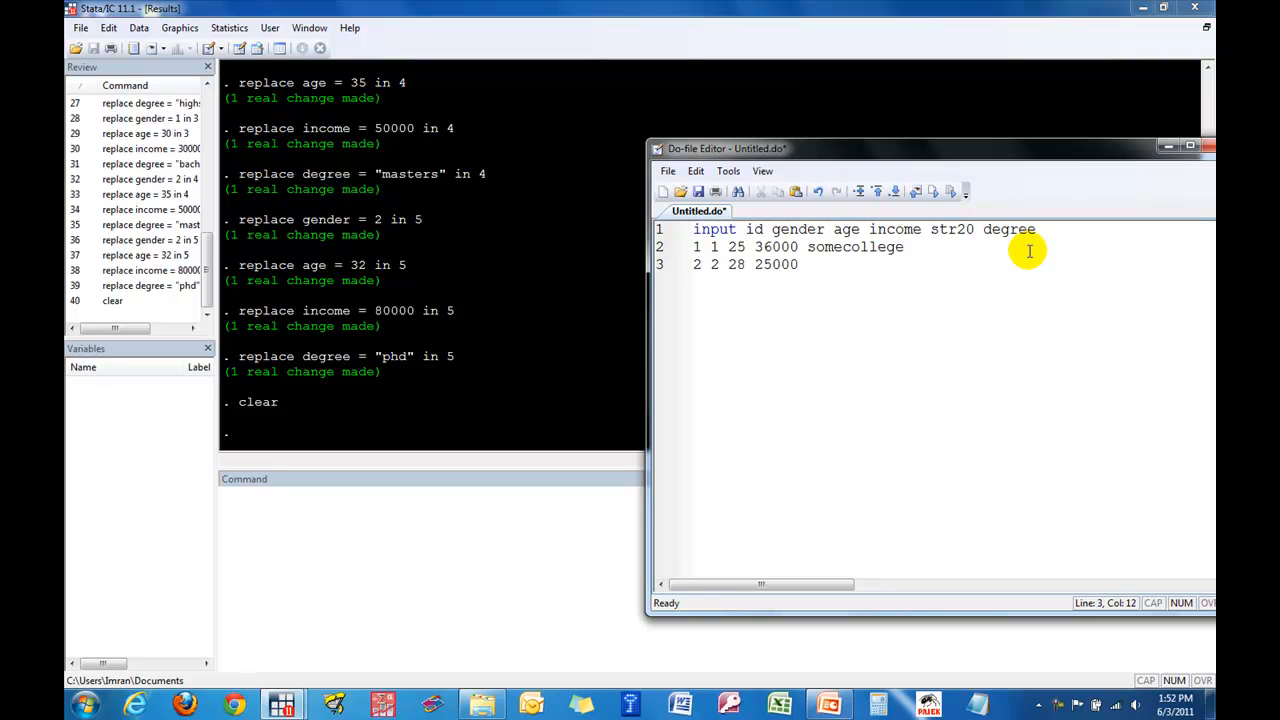
text( highschool)
key(Return)
- Add the third data row "3 1 30 30000 bachelors" to the do-file
text(3 )
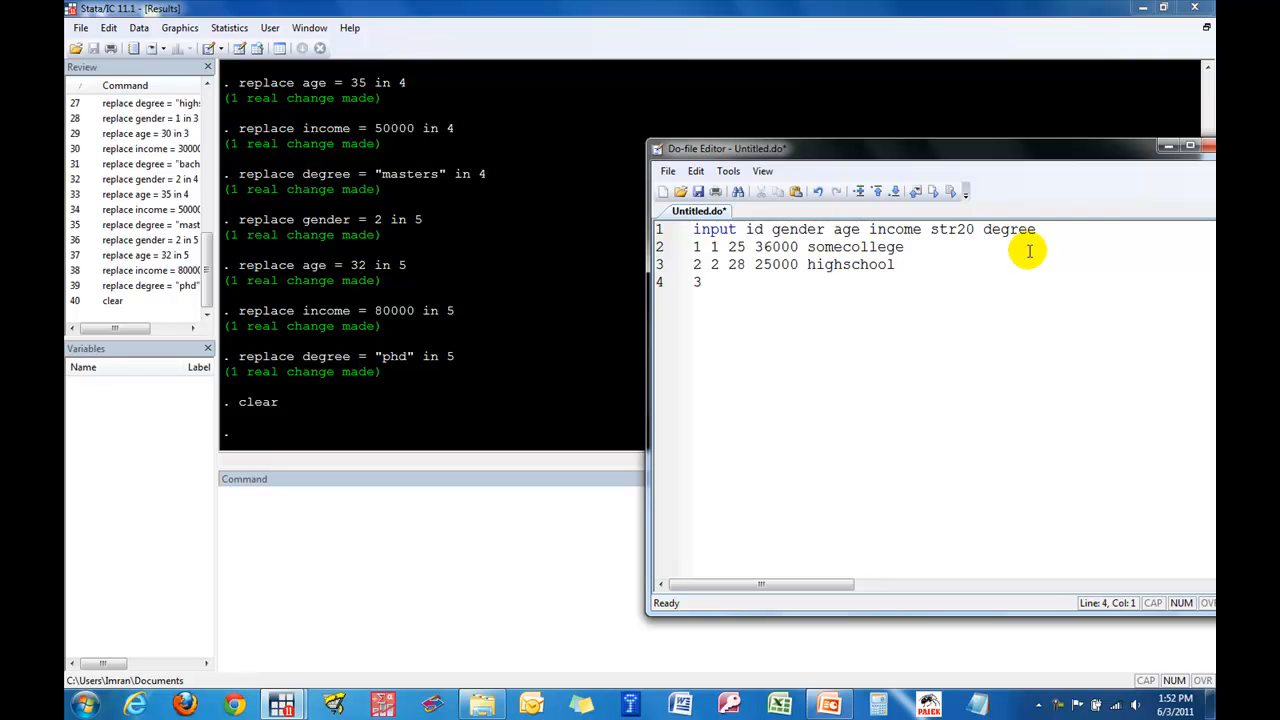
text(1 30 30000)
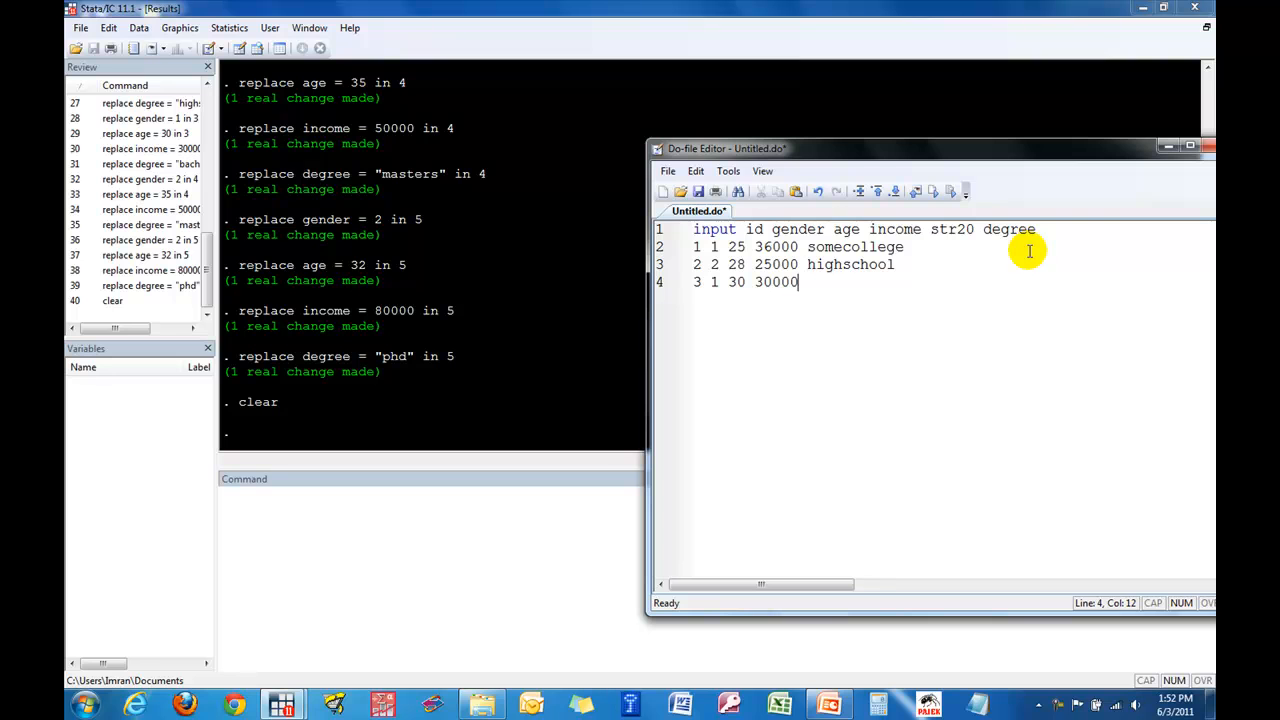
text( bachelors)
key(Return)
- Add the fourth data row "4 2 35 50000 masters" to the do-file
text(4)
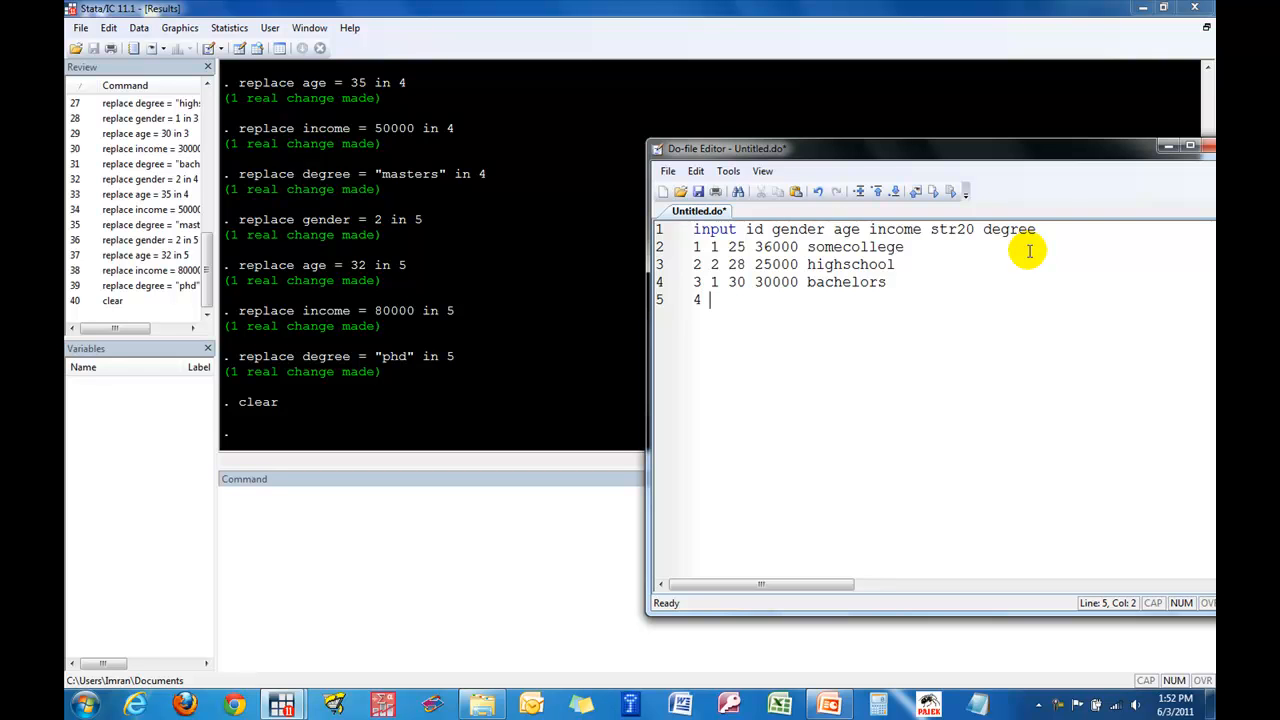
text( 2 35 50000)
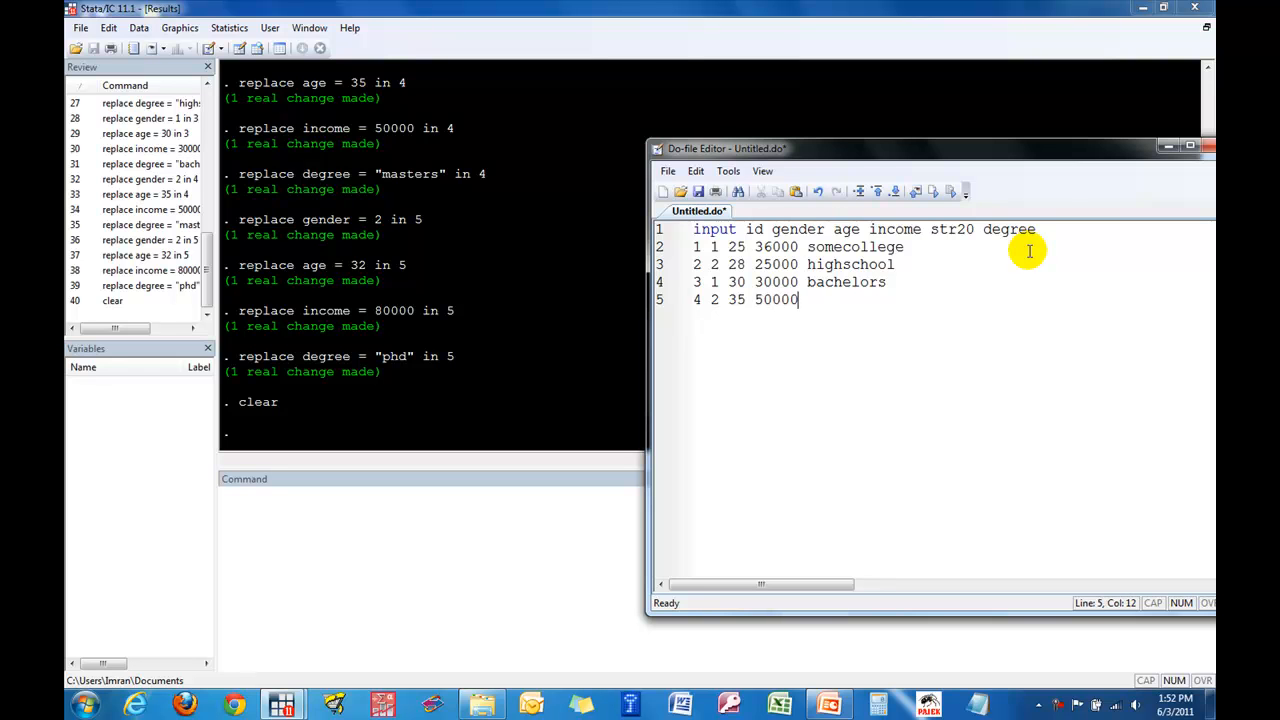
text( masters)
key(Return)
- Add the fifth data row "5 2 32 80000 phd" and finish the input block with "end"
text(5 2 )
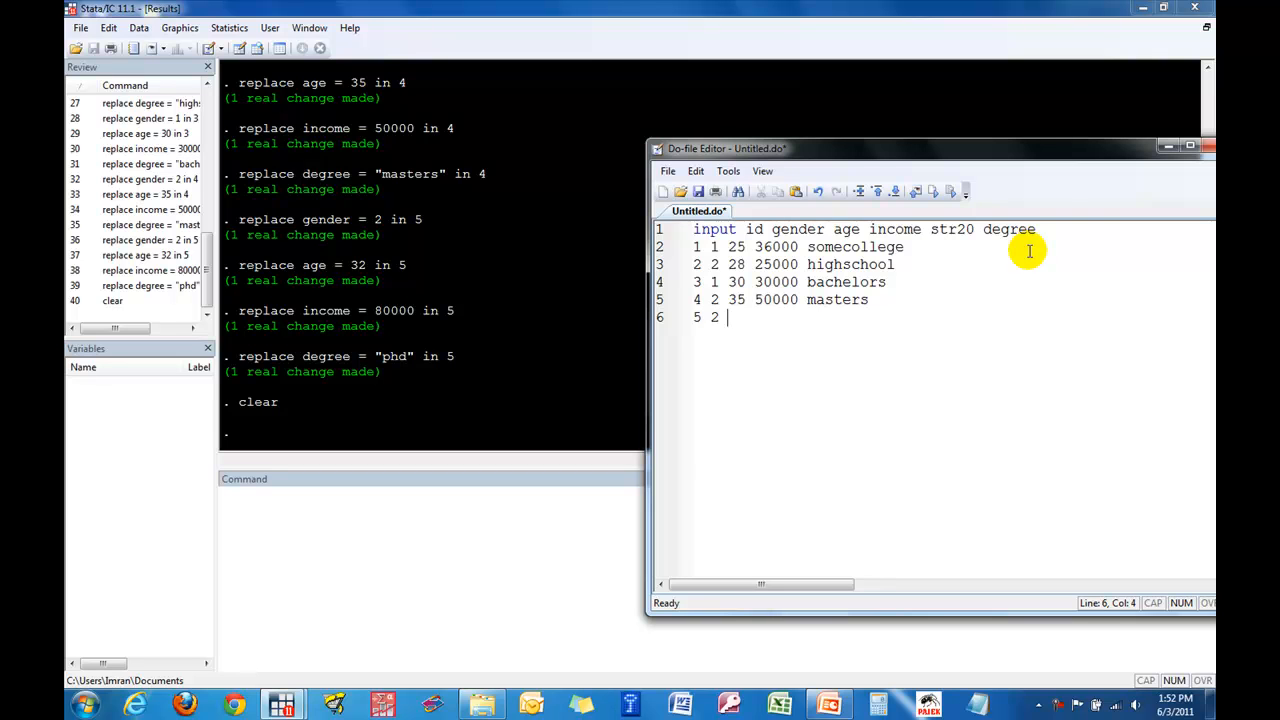
text(32 80000)
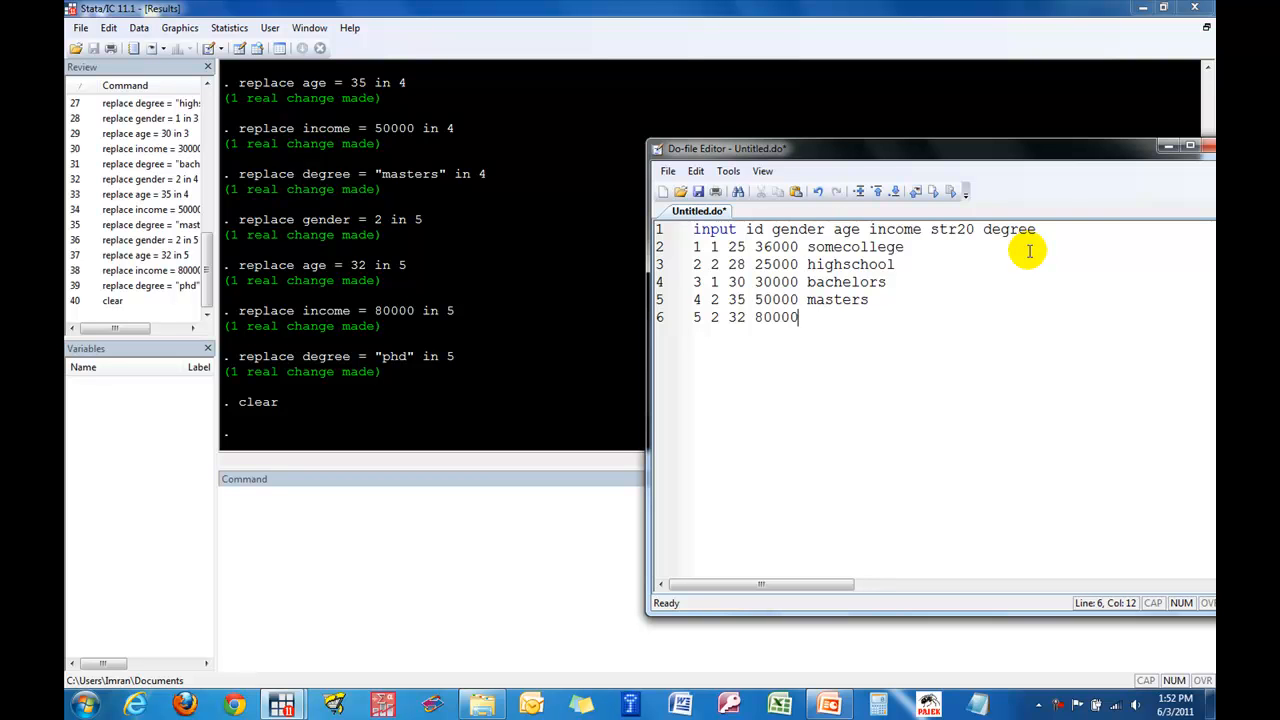
text( phd)
key(Return)
text(end)
key(Return)
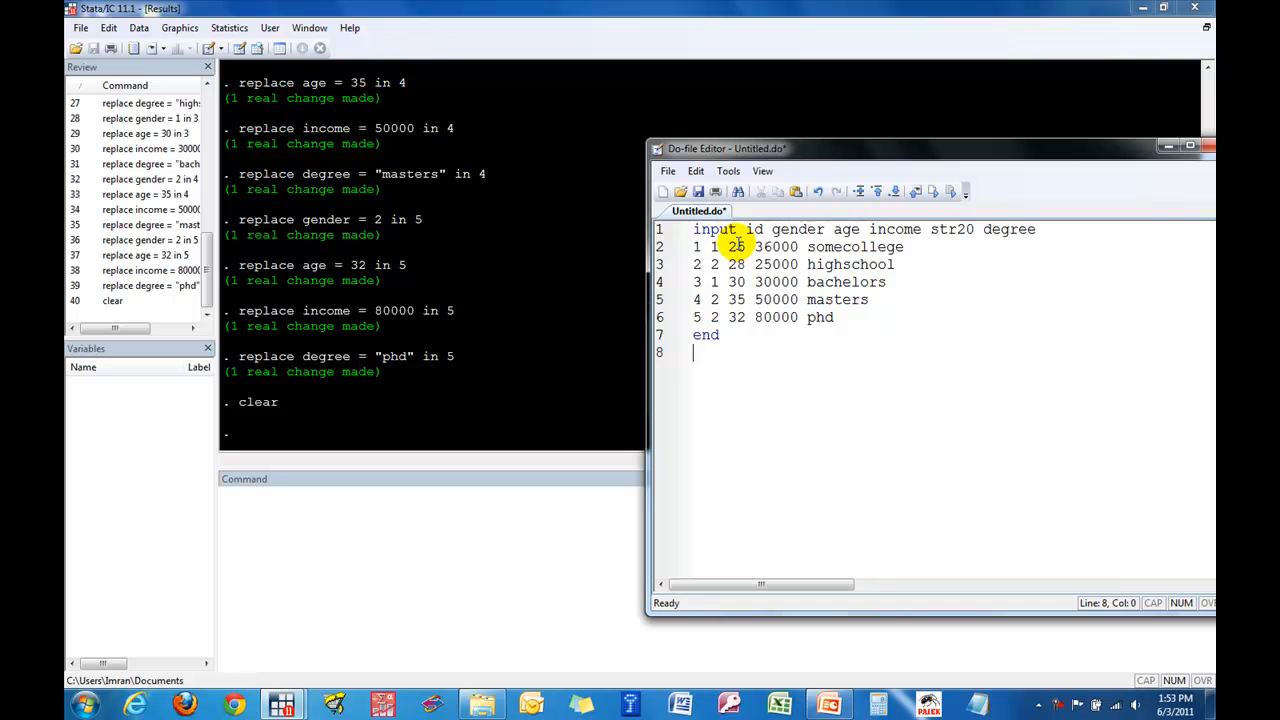
- Compare each variable name in the input line with its matching value in the first data row
double_click(752, 229)
click(698, 247)
drag(697, 247, 695, 247)
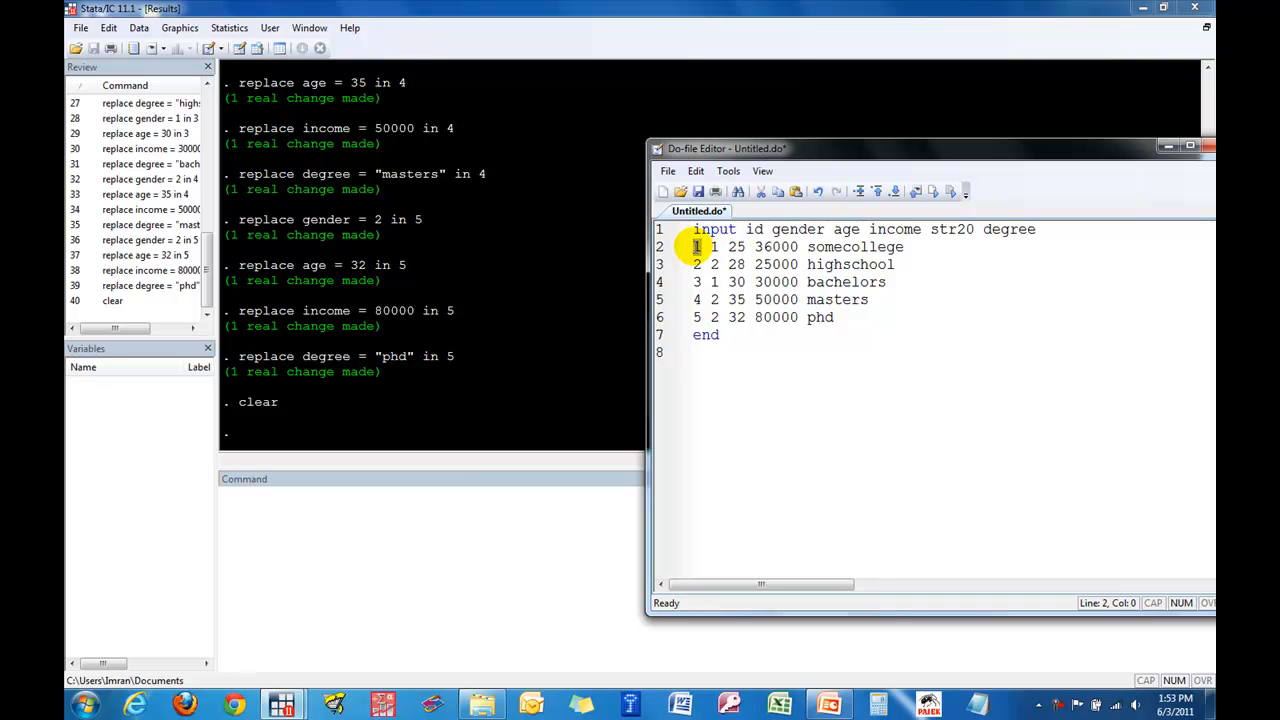
drag(771, 231, 802, 231)
click(714, 247)
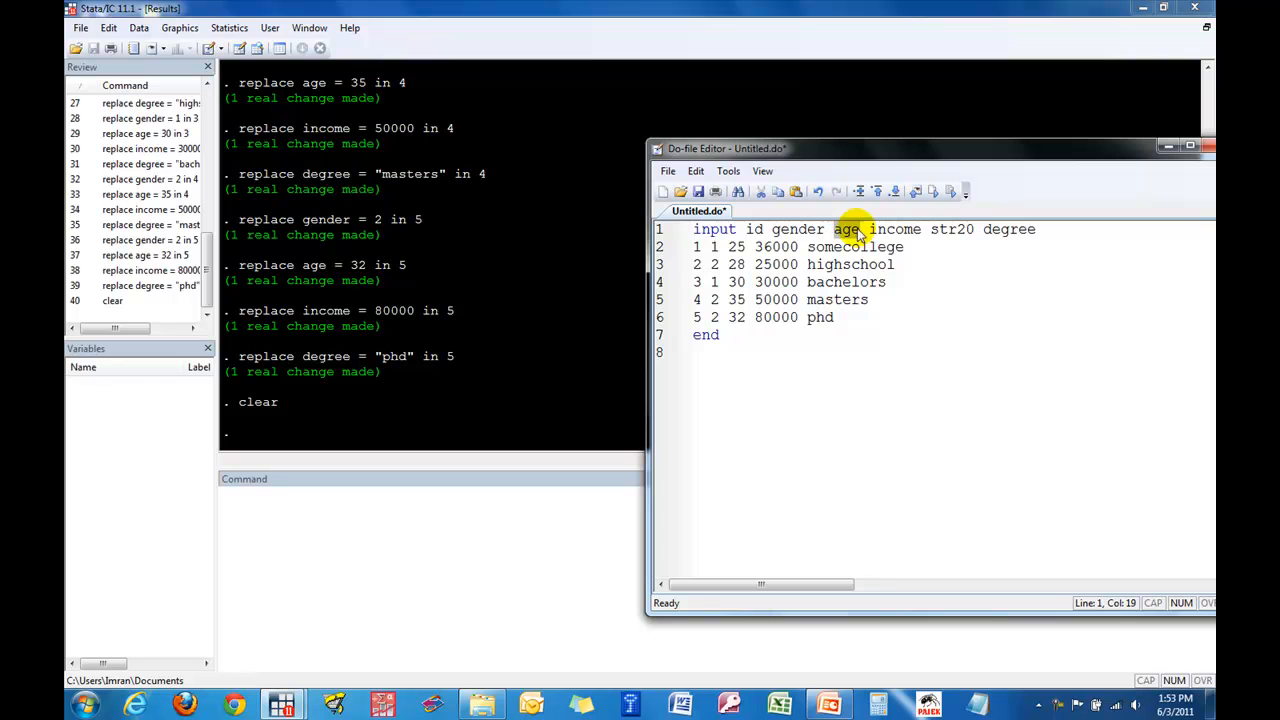
double_click(727, 247)
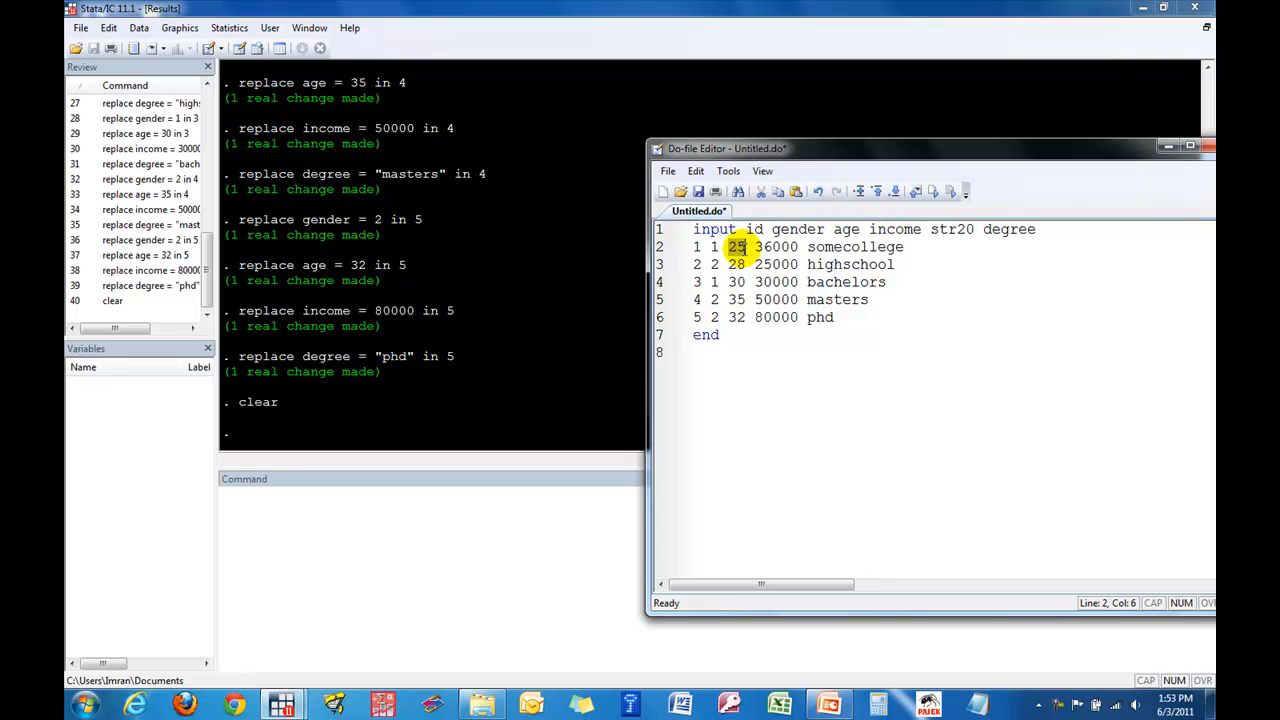
drag(866, 229, 921, 229)
drag(757, 246, 800, 246)
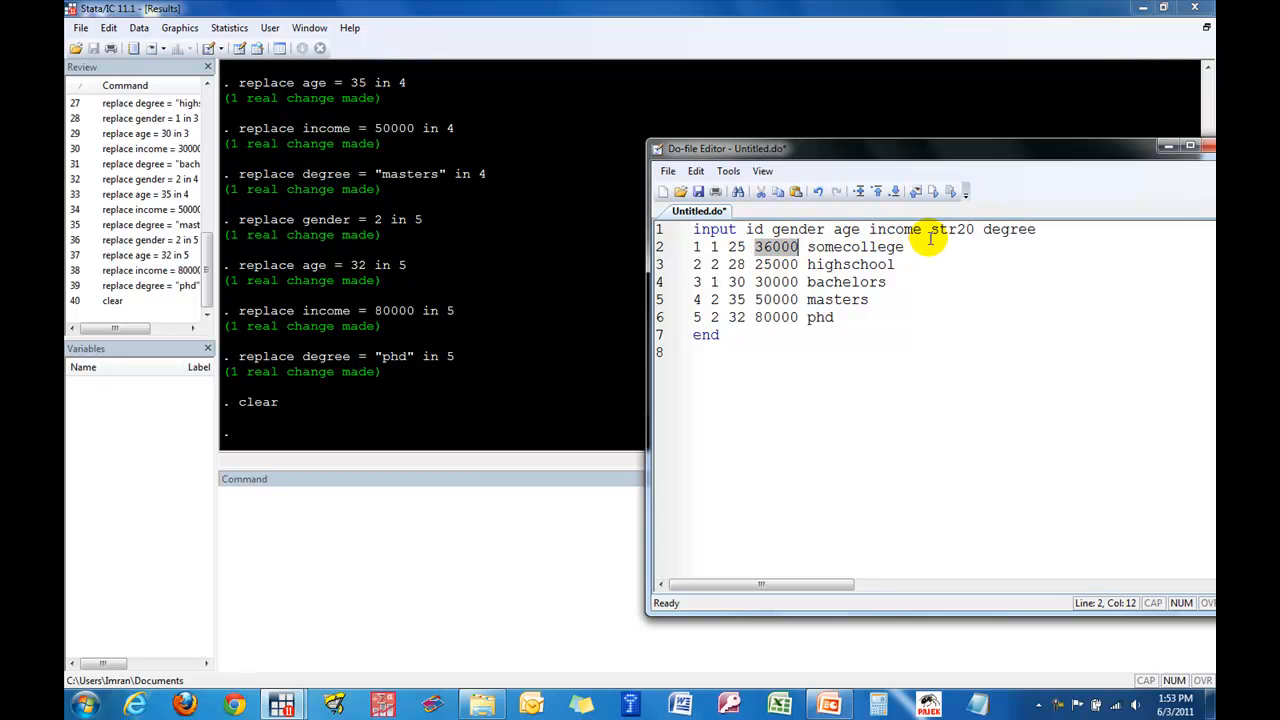
drag(929, 232, 1040, 229)
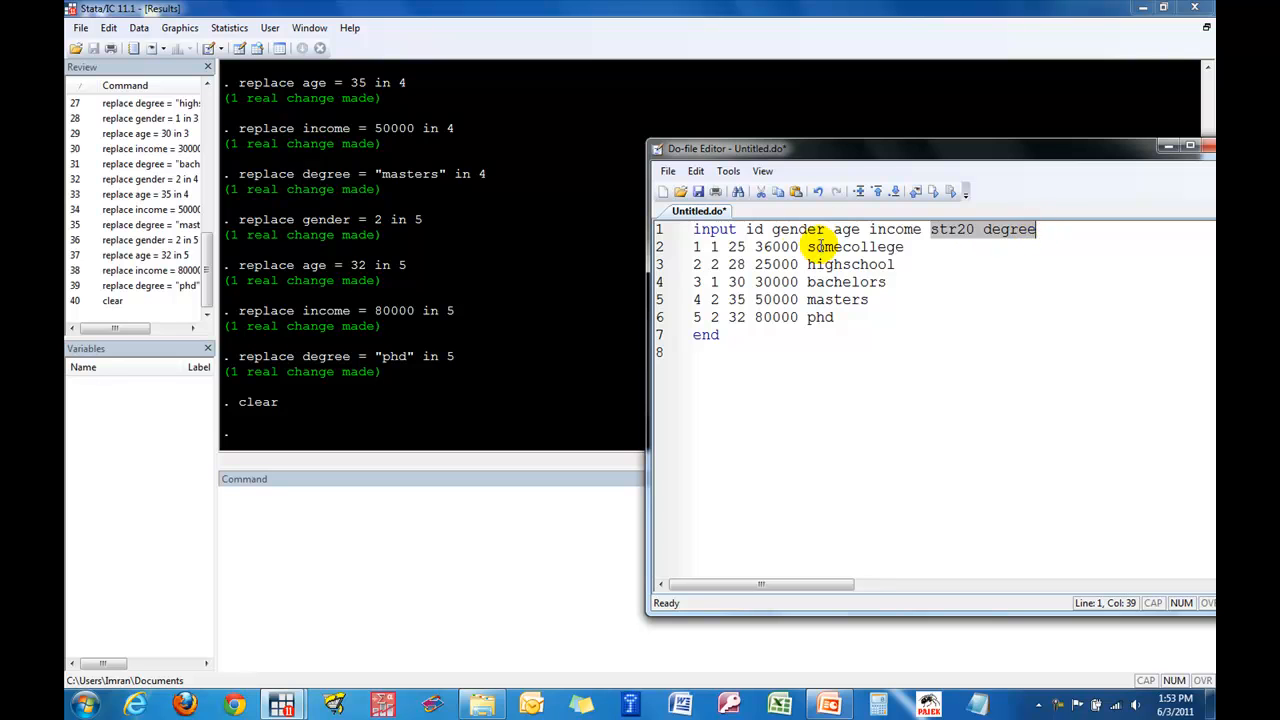
drag(807, 248, 889, 247)
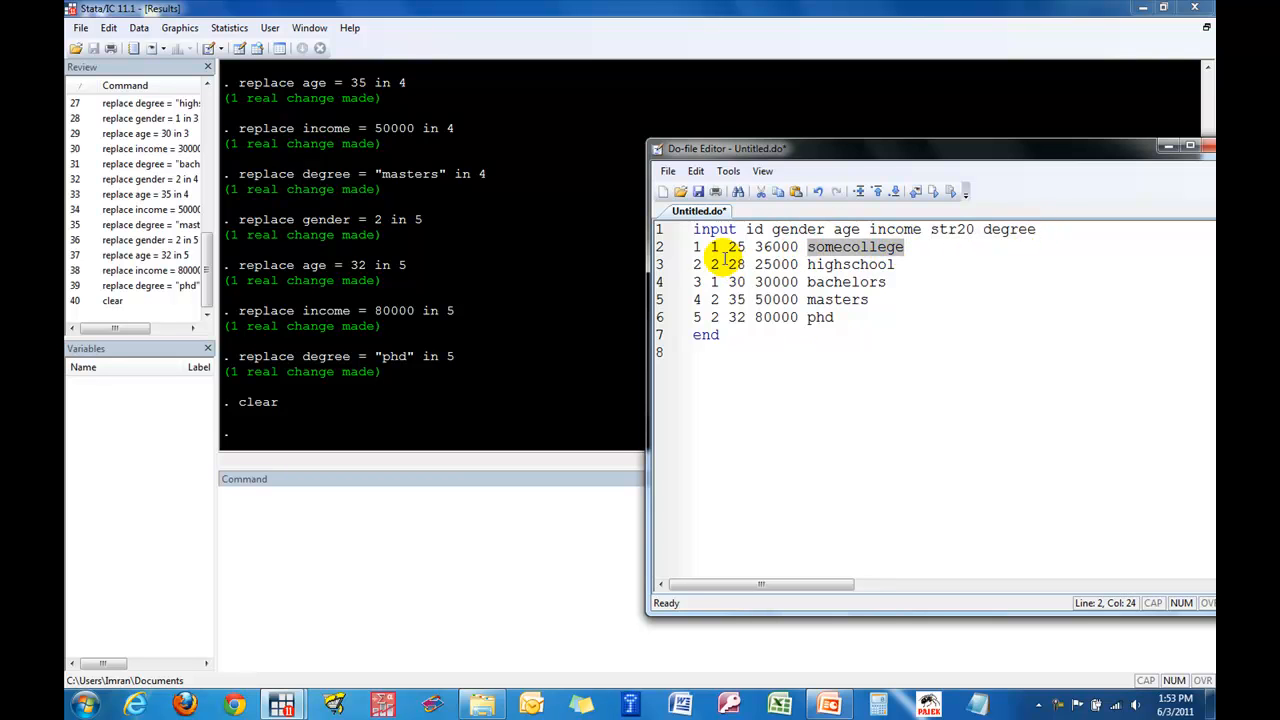
- Execute the complete block from input to end and check the loaded data in the Data Editor
click(832, 346)
drag(743, 345, 678, 232)
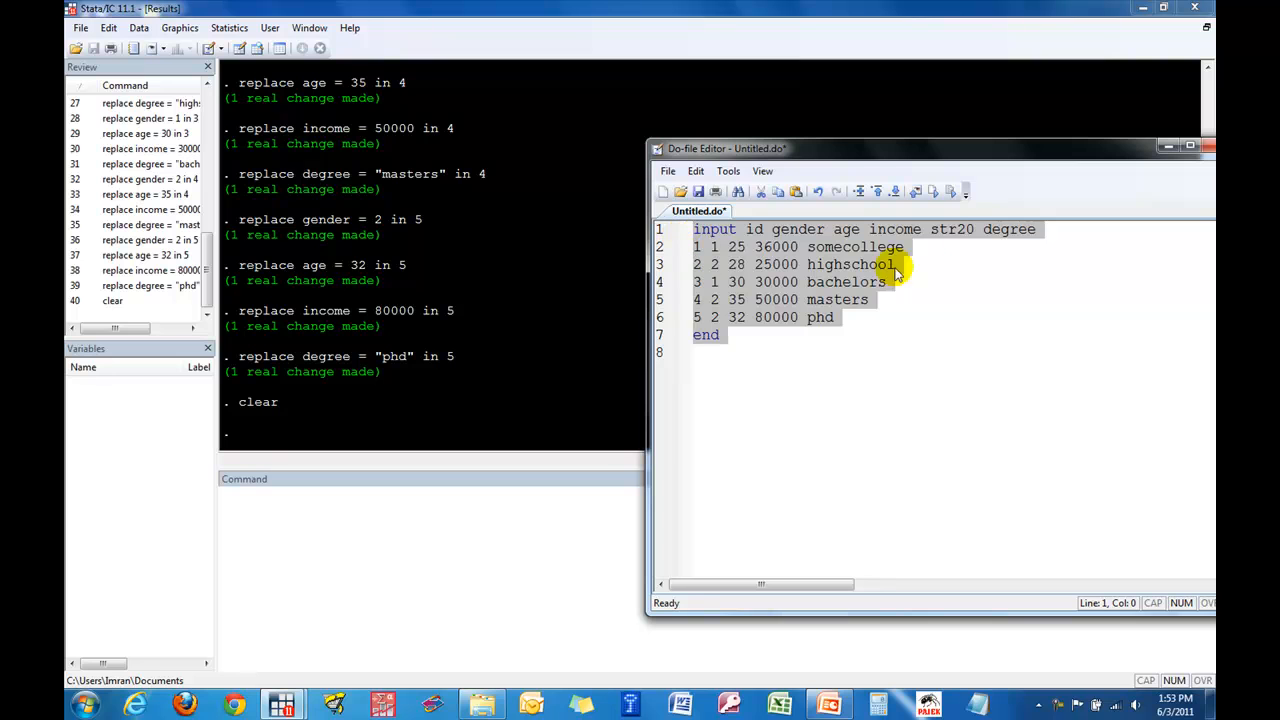
click(951, 194)
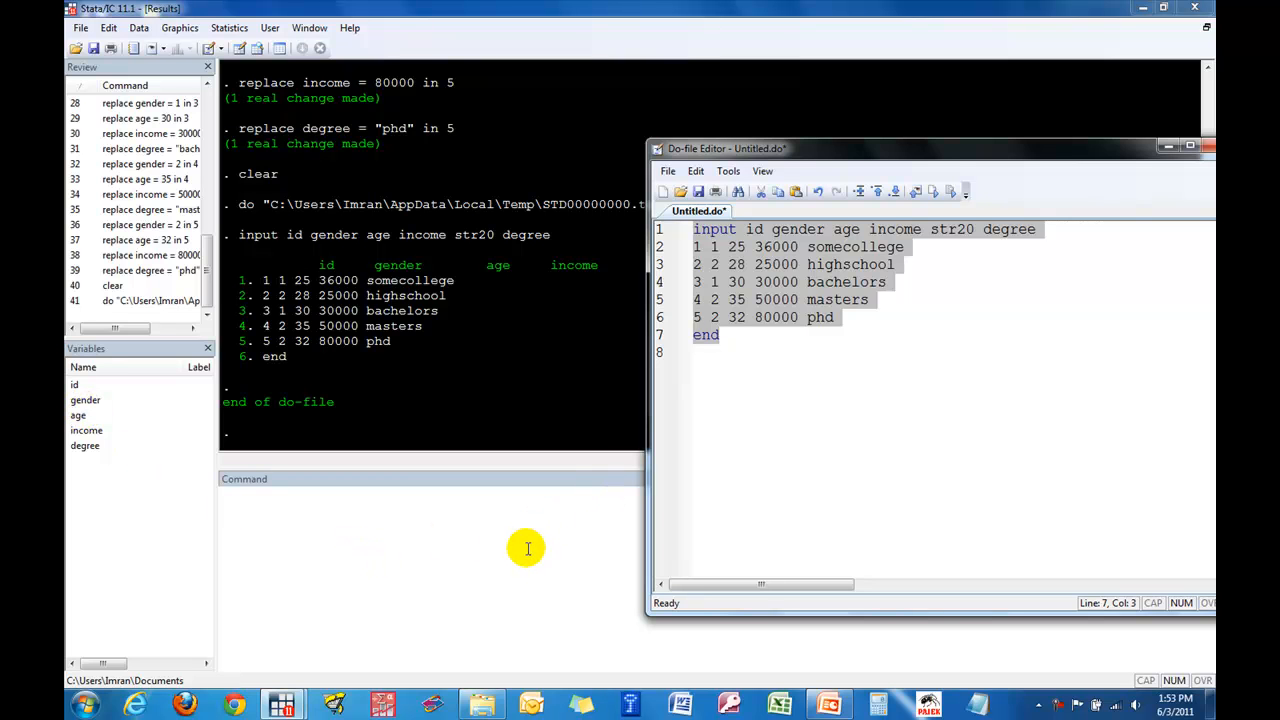
click(240, 50)
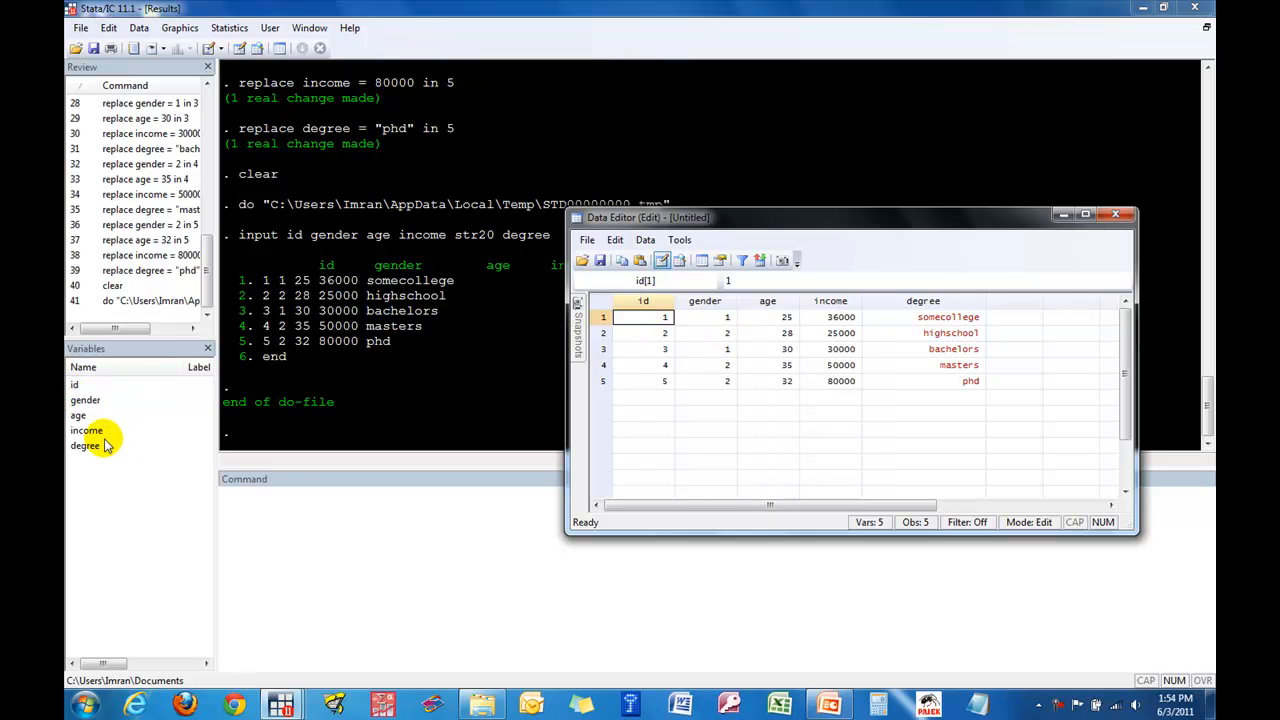
click(1127, 222)
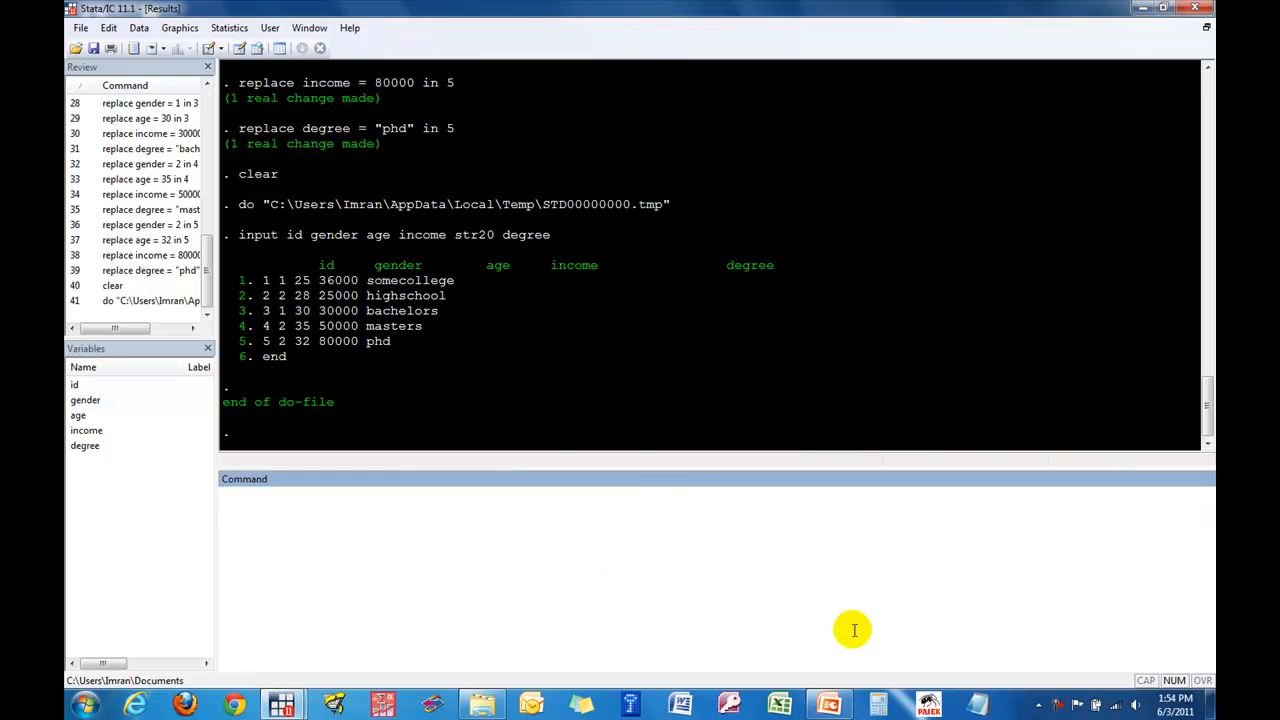
- Switch to PowerPoint, review the "Data in" slide's point on importing a .csv data file, and return to Stata
click(828, 707)
click(651, 474)
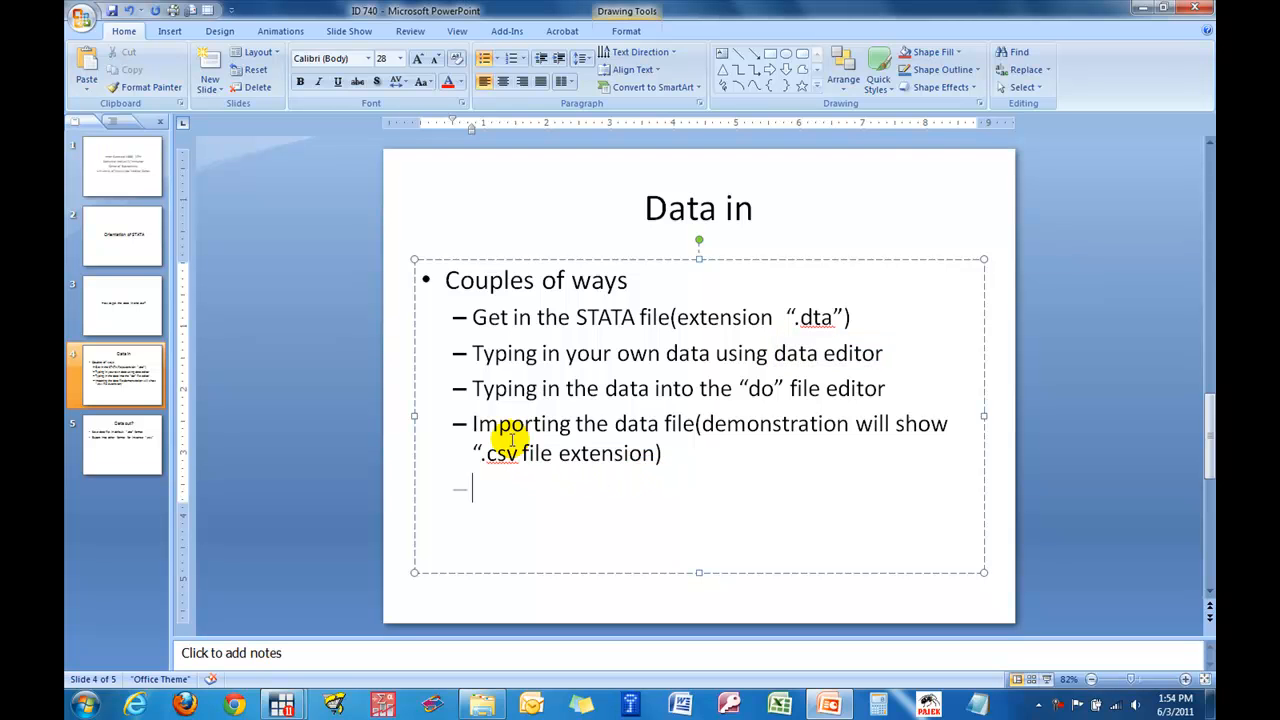
drag(468, 423, 491, 451)
click(692, 439)
click(500, 455)
click(571, 486)
drag(482, 460, 620, 451)
click(688, 474)
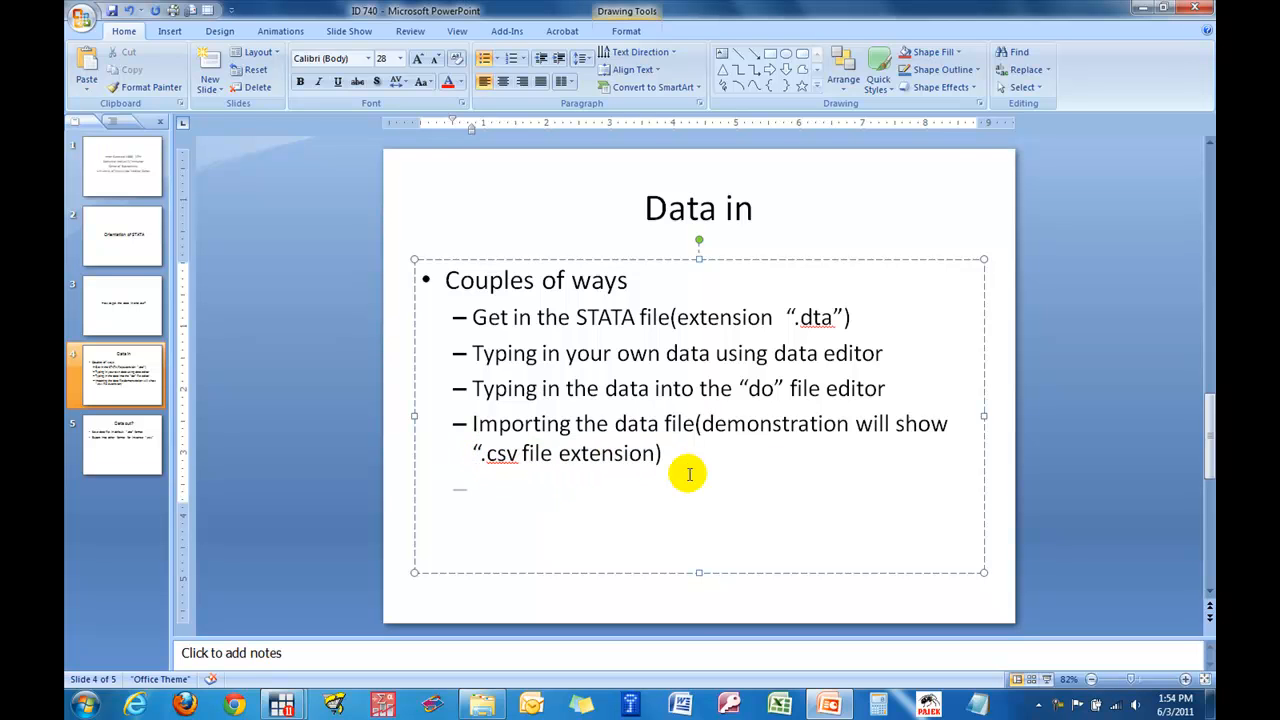
click(1141, 8)
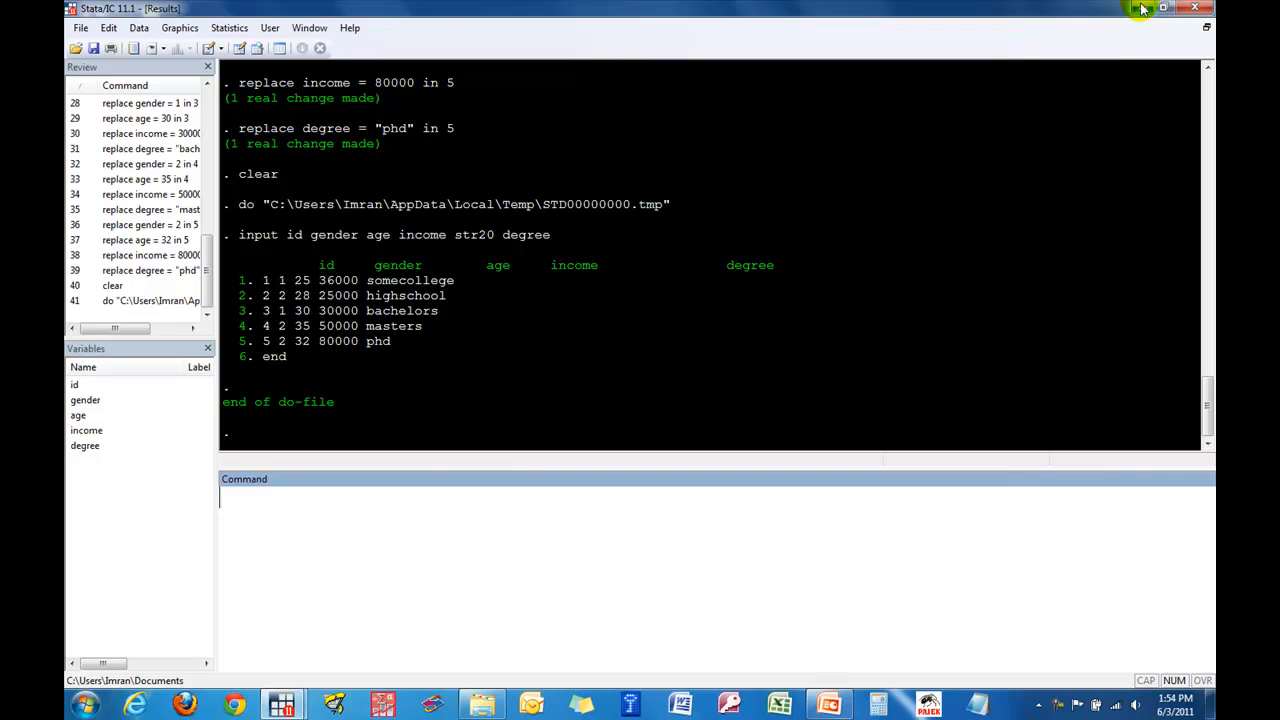
- Remove the current dataset from memory with the clear command
click(514, 614)
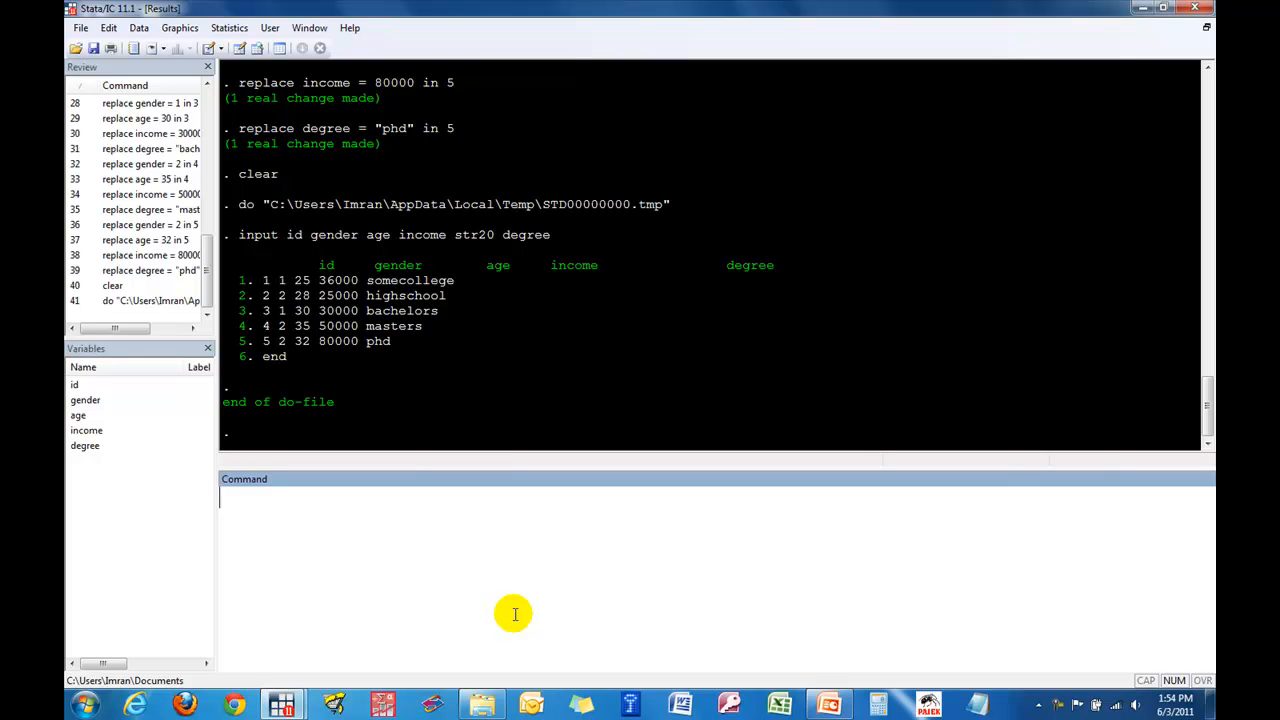
text(clear)
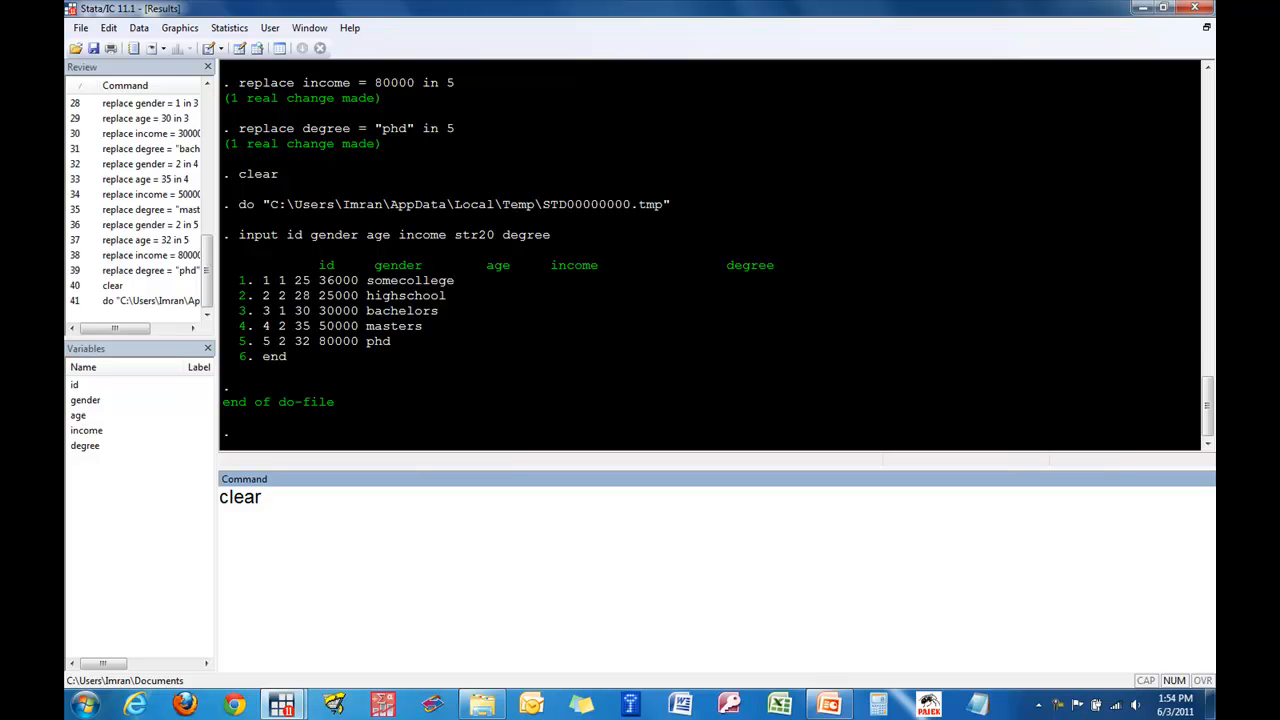
key(Return)
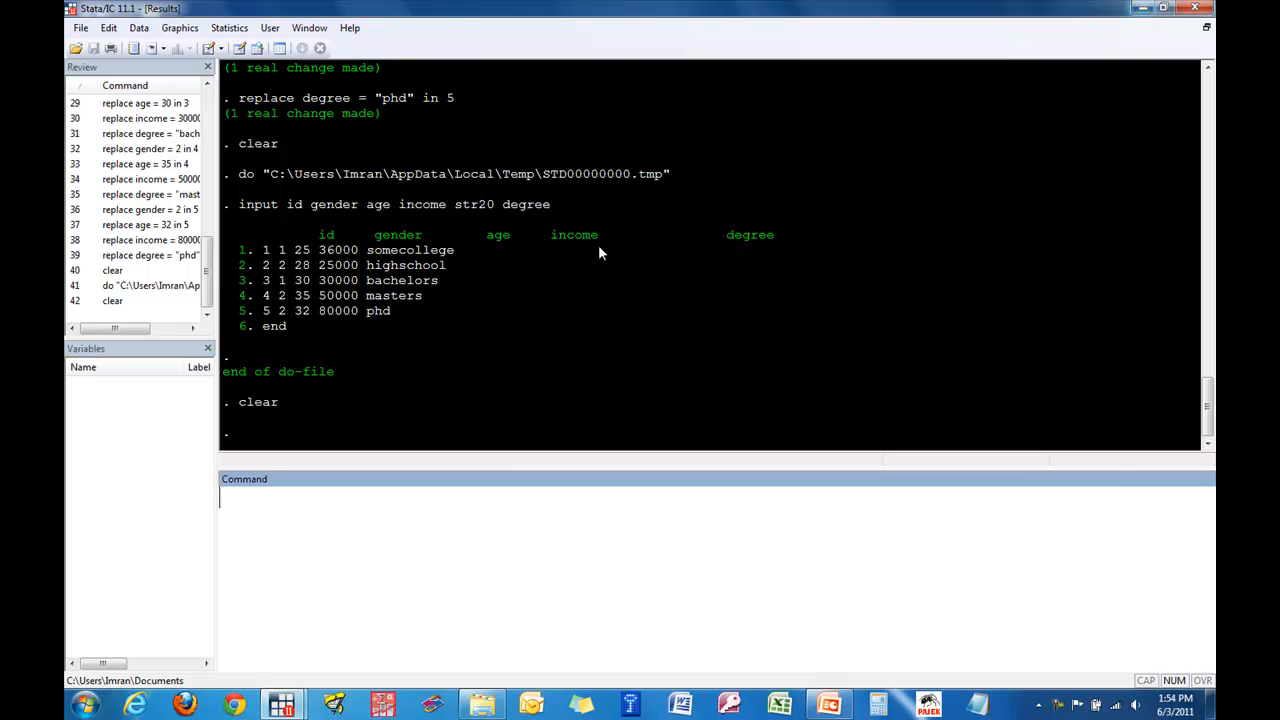
- Switch to the id740 folder in File Explorer and open the data Excel worksheet
click(1143, 15)
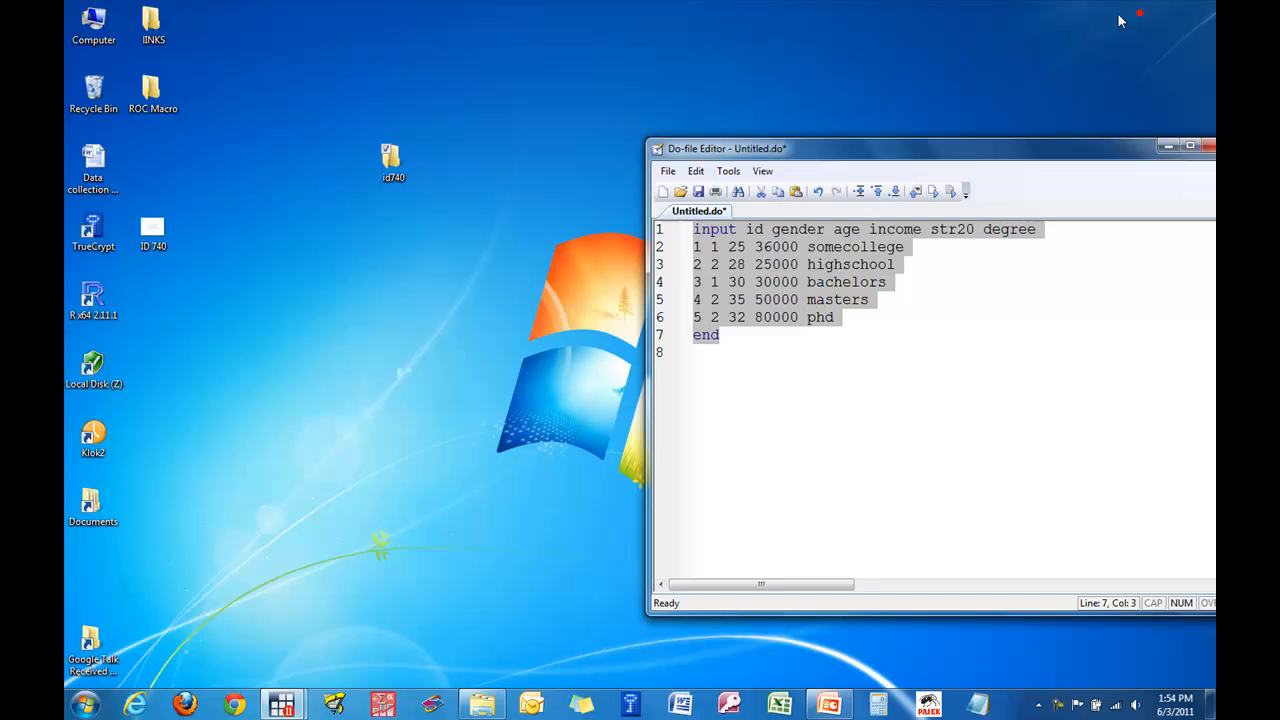
click(972, 358)
click(497, 702)
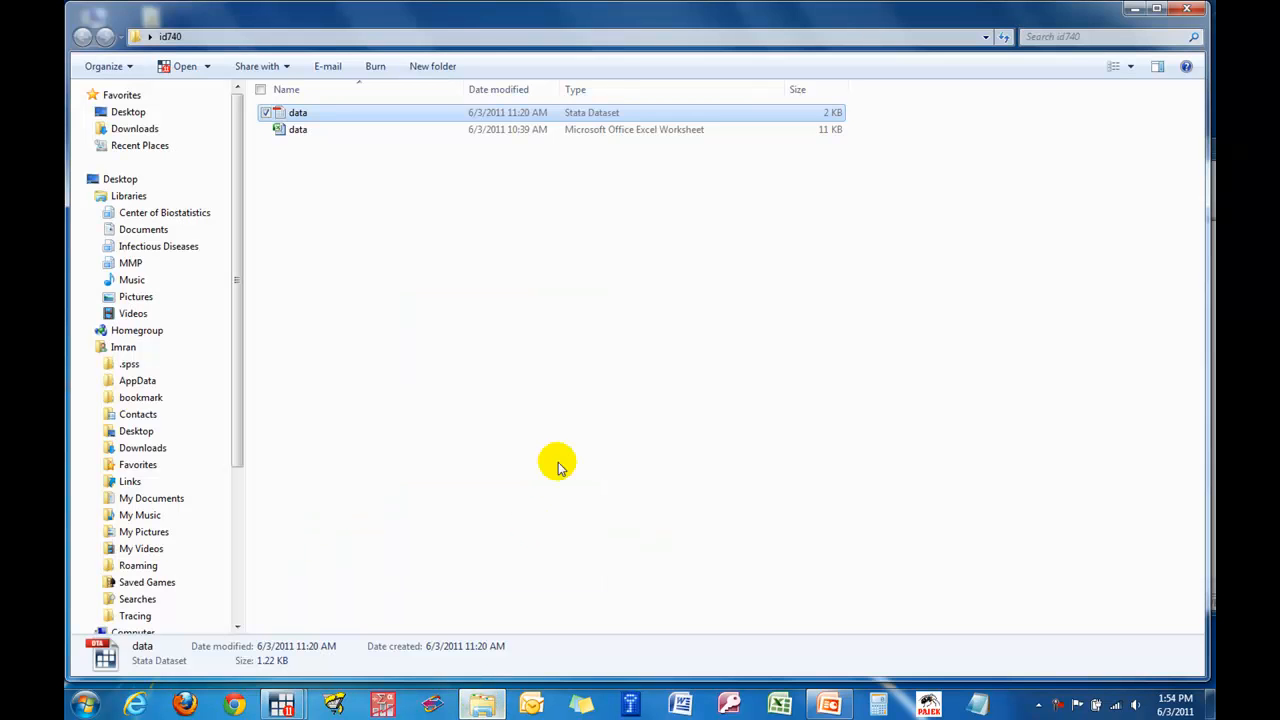
click(586, 410)
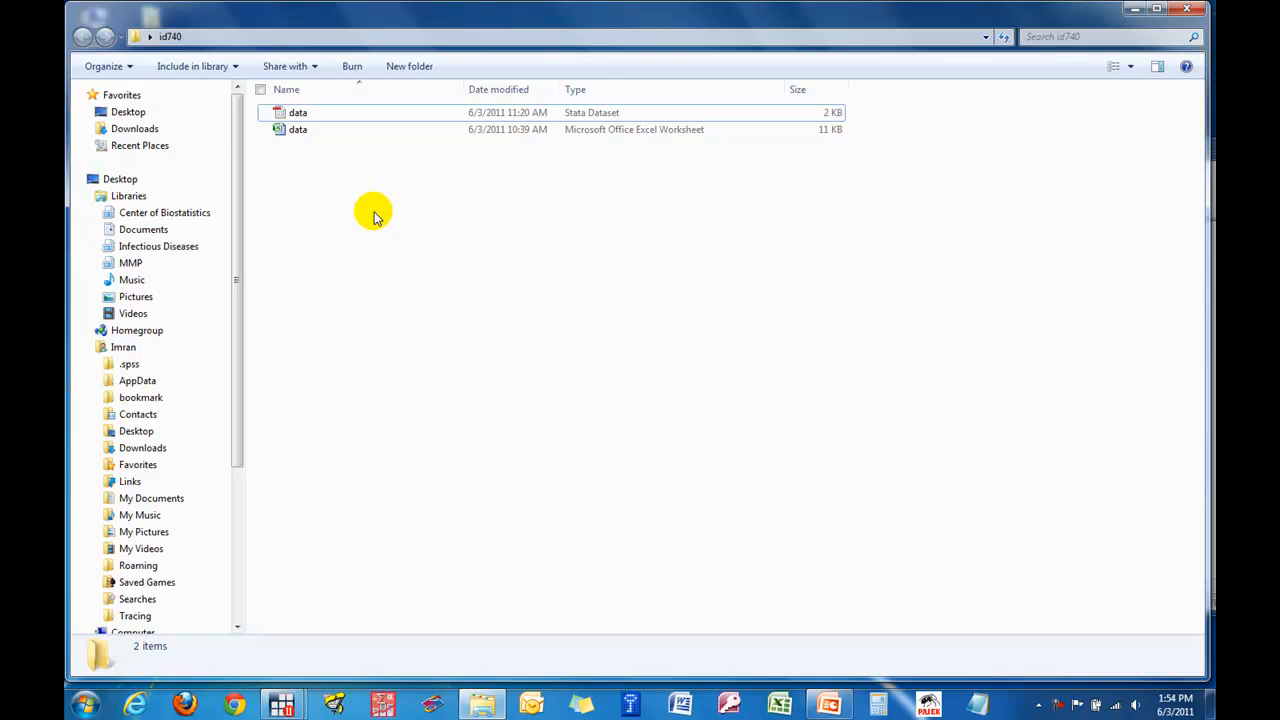
double_click(300, 129)
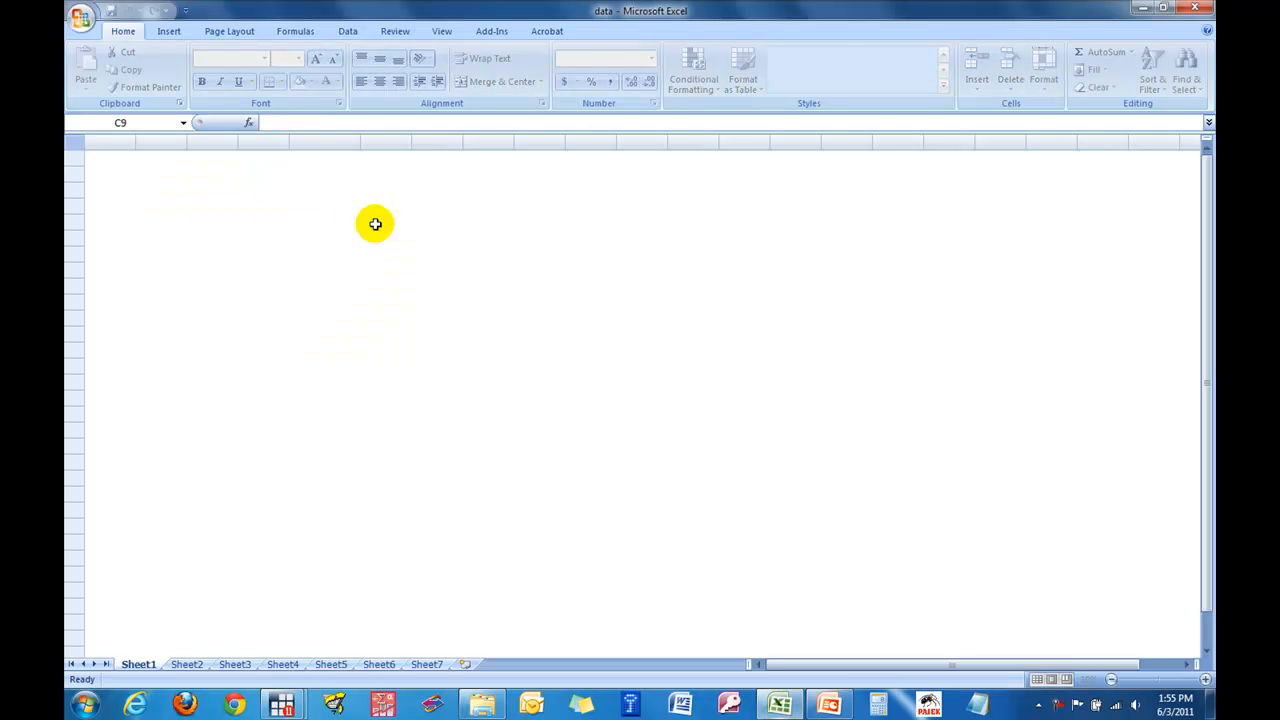
- Save the active sheet in the id740 folder as data in CSV (Comma delimited) format
click(86, 26)
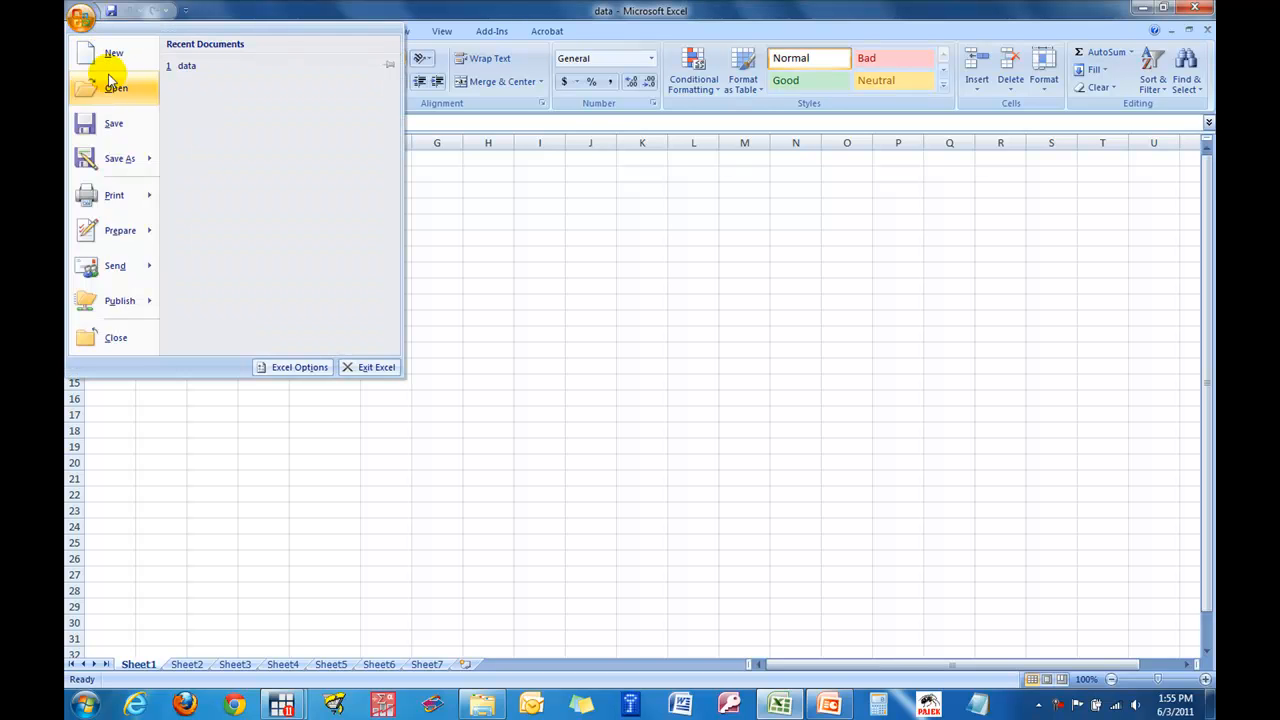
click(122, 160)
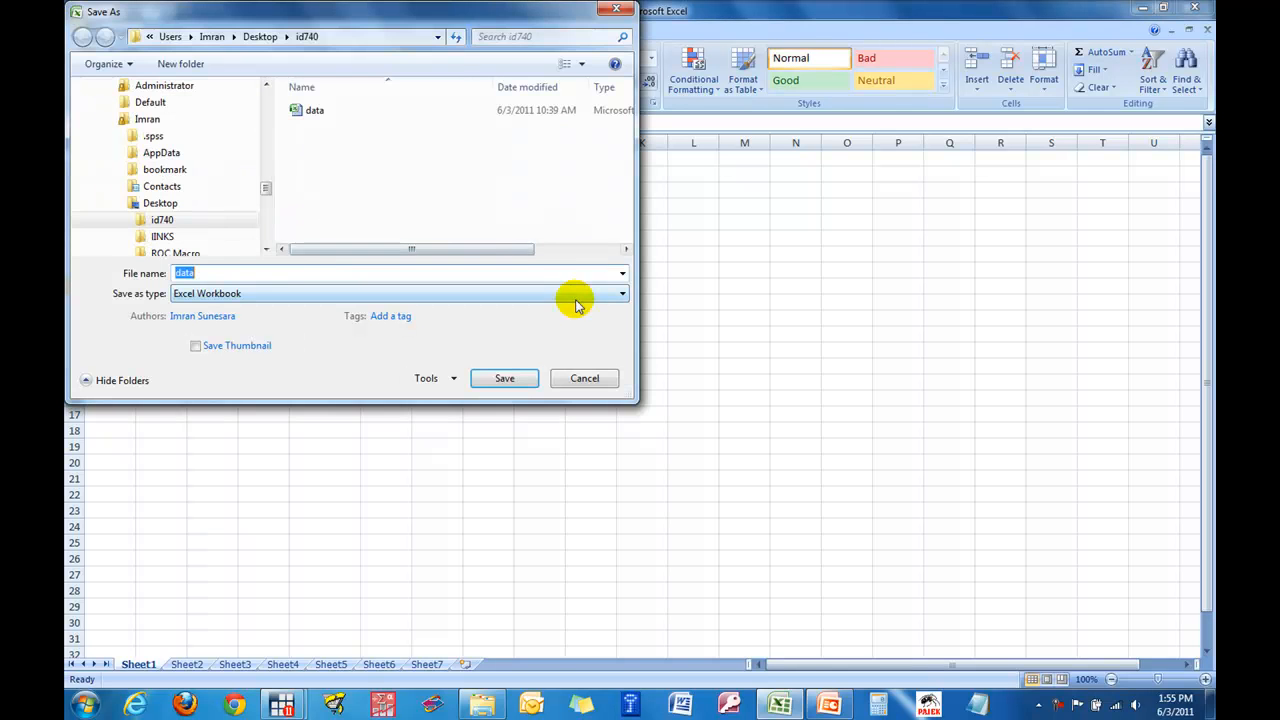
drag(466, 17, 763, 28)
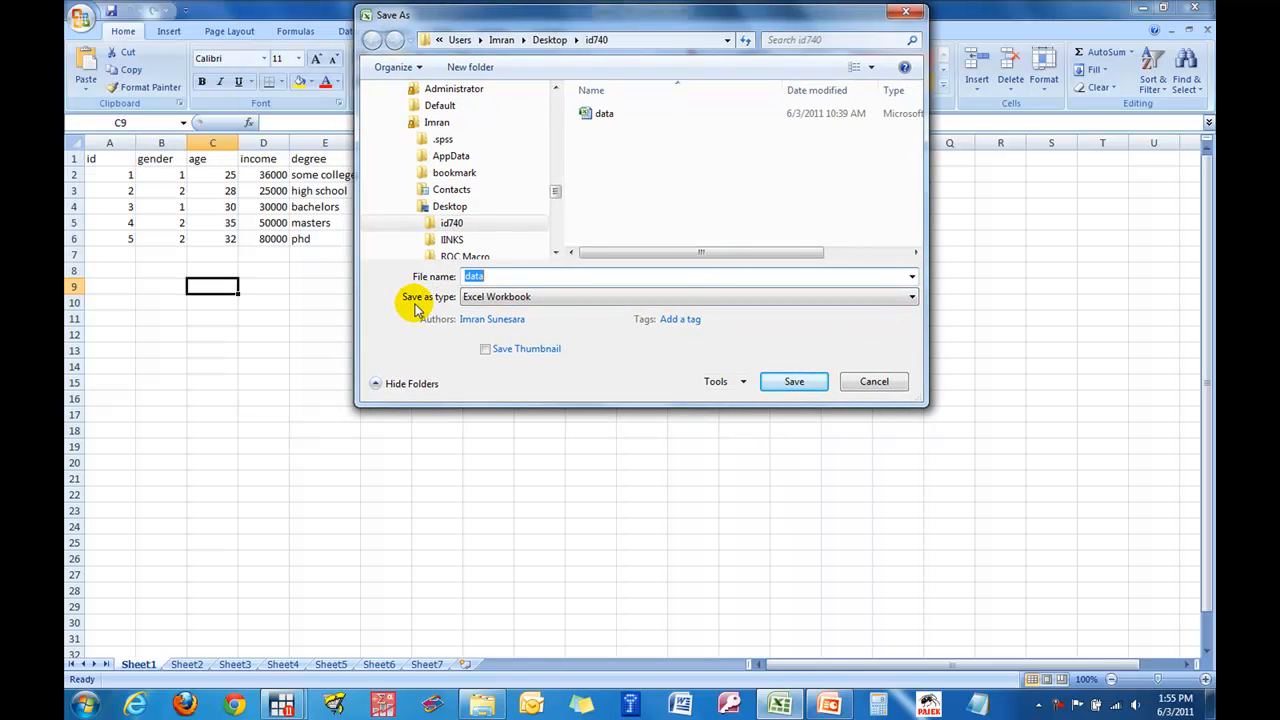
click(505, 296)
click(686, 298)
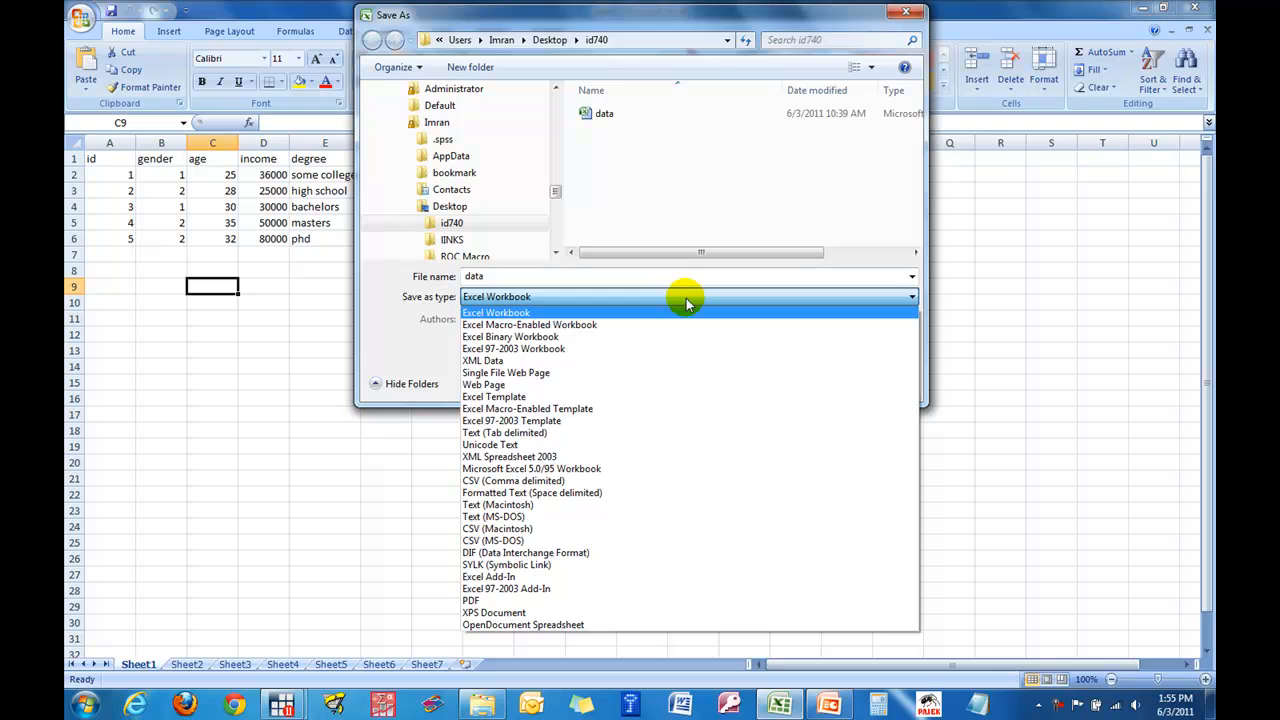
click(670, 483)
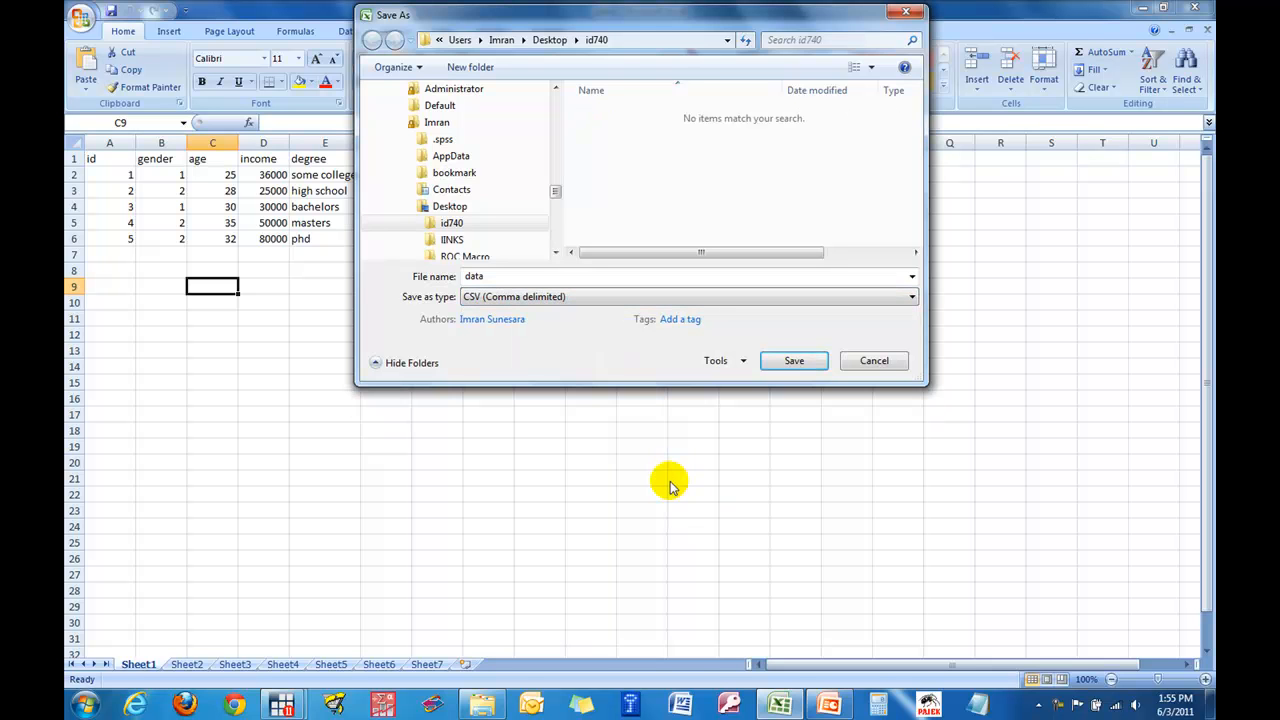
click(796, 362)
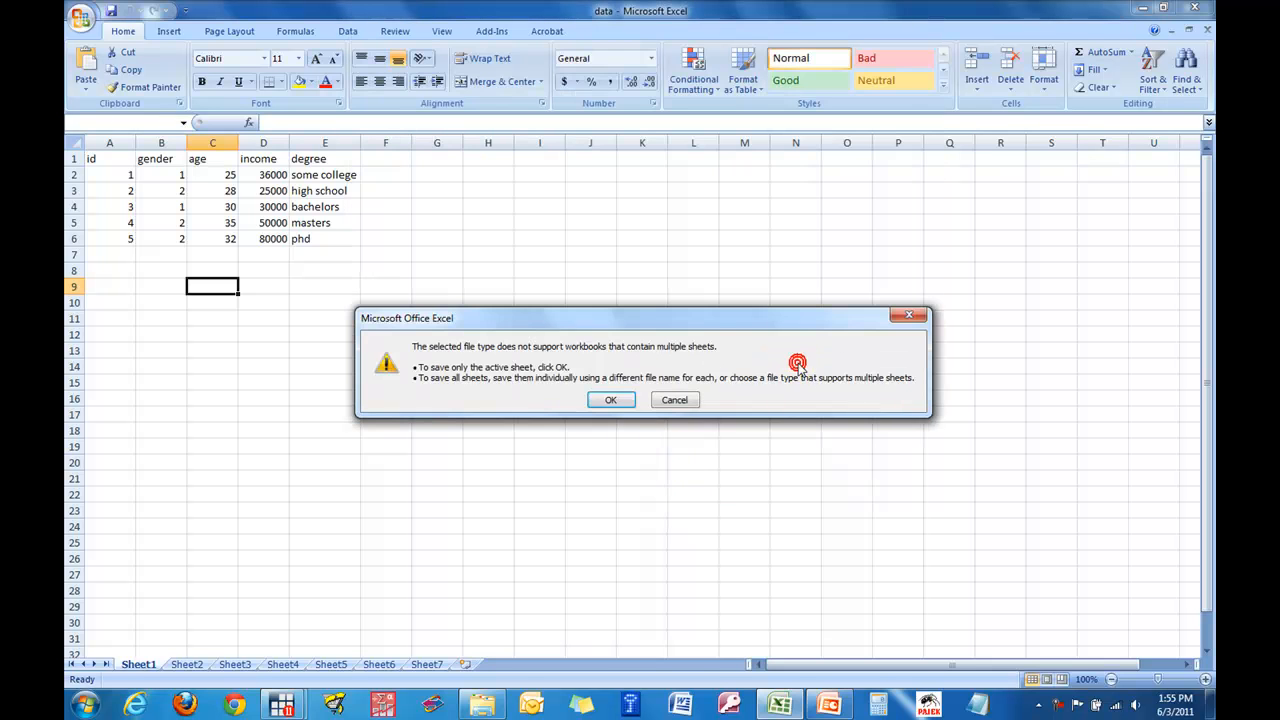
click(612, 401)
click(578, 403)
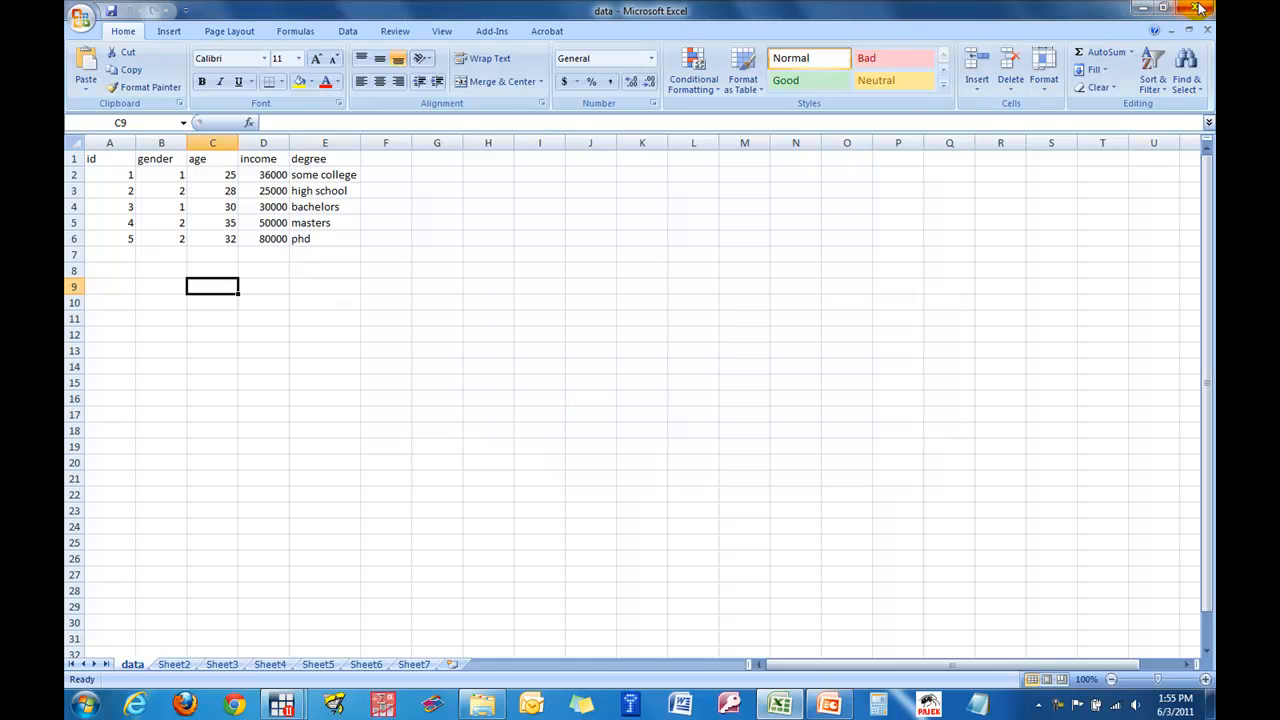
- Close Excel, saving over the existing data.csv and keeping the CSV format
click(1195, 7)
click(580, 392)
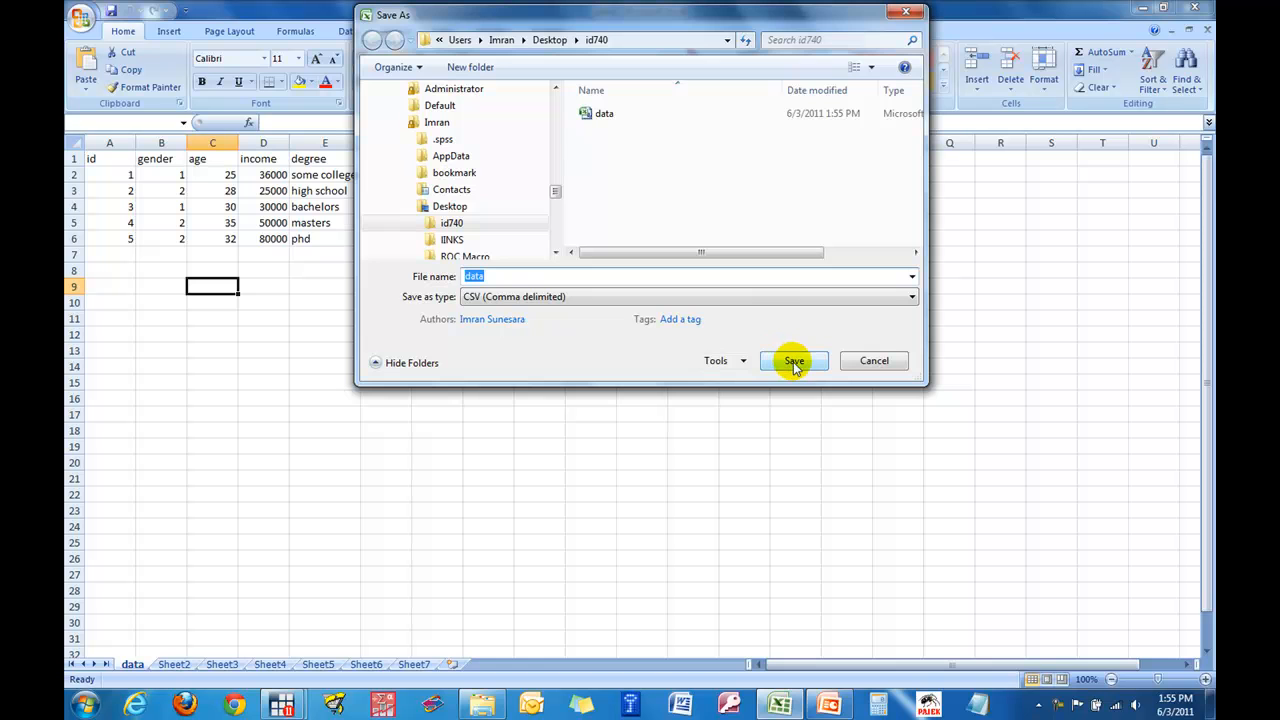
click(794, 362)
click(684, 359)
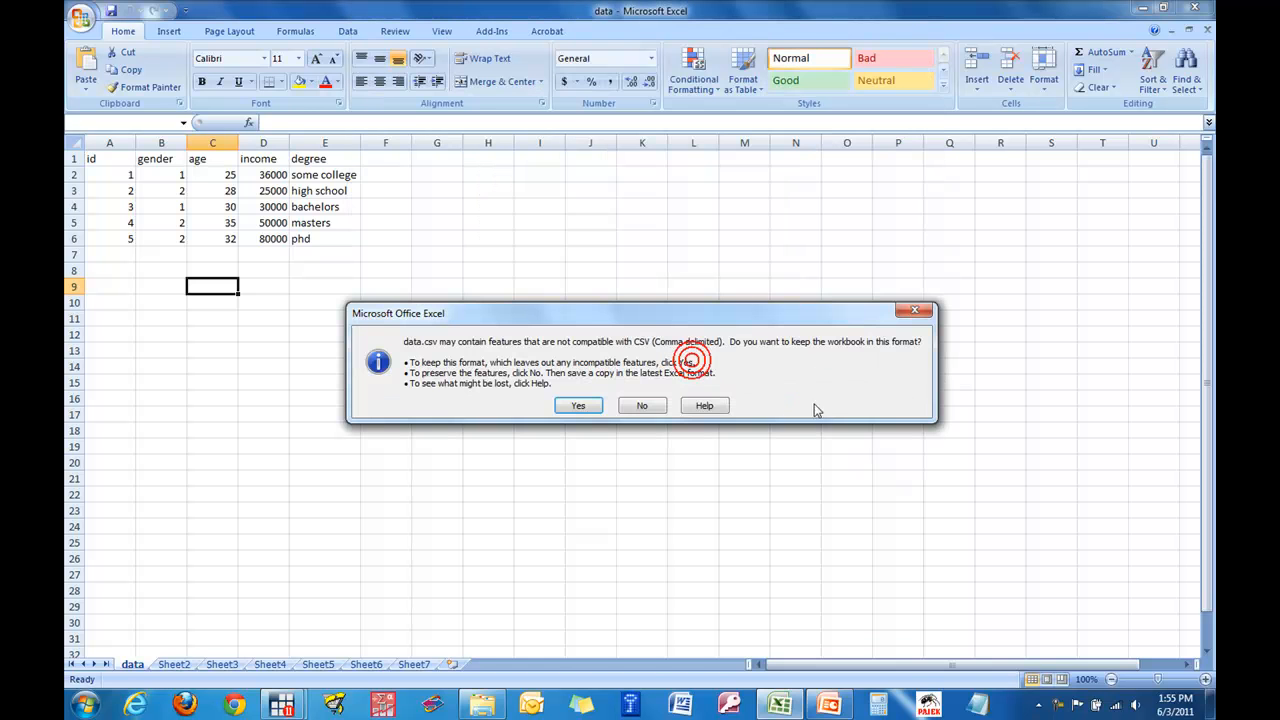
click(583, 406)
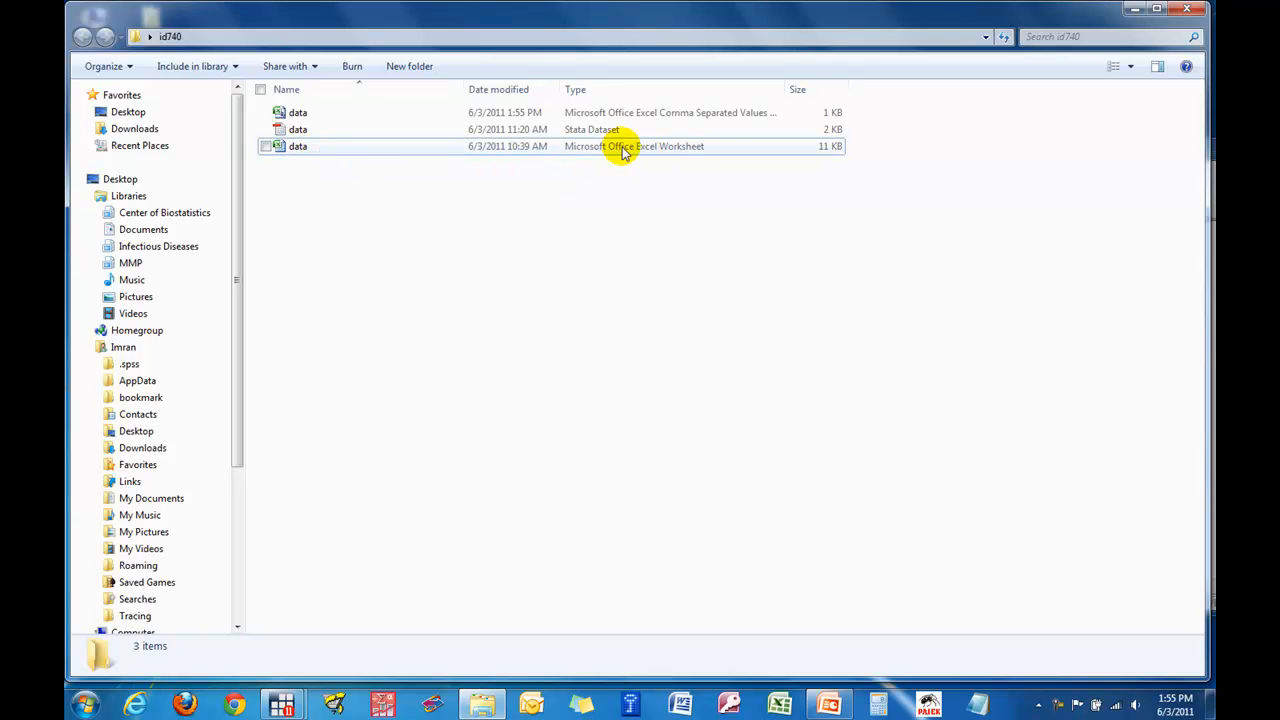
- Widen the Type column in the id740 folder to compare the file formats, and return to Stata
drag(783, 90, 846, 90)
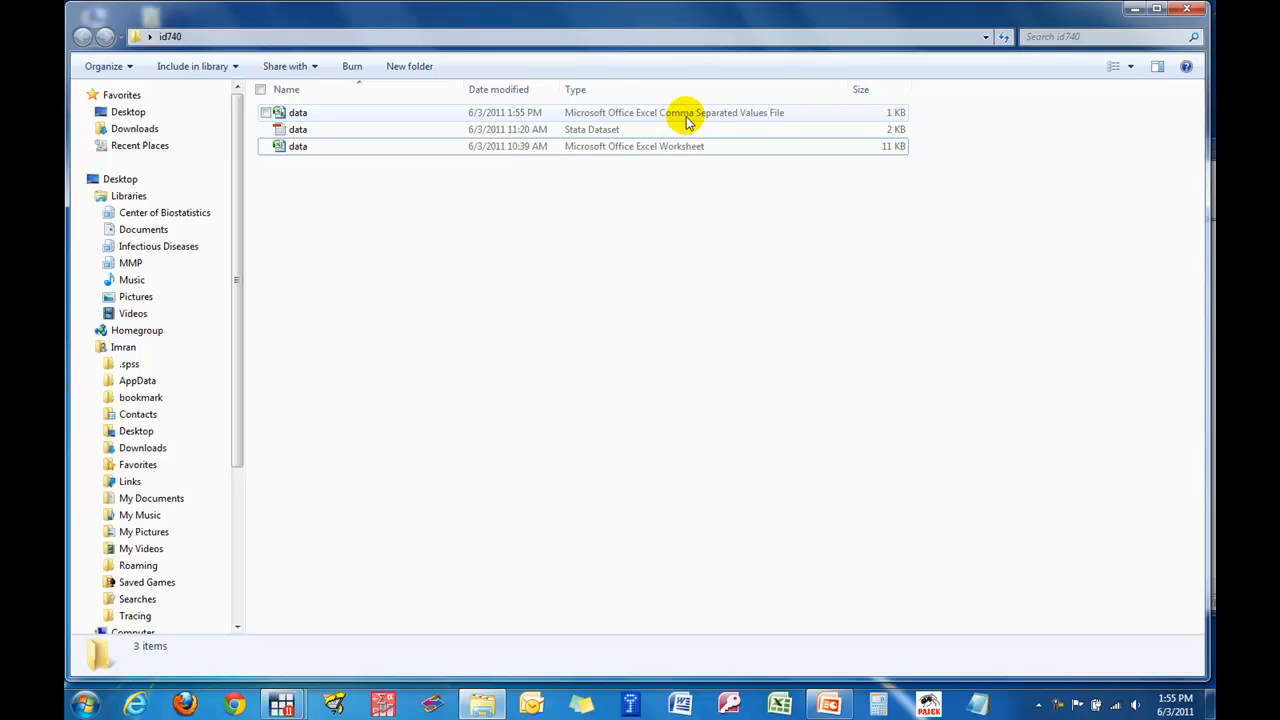
click(1133, 10)
click(502, 315)
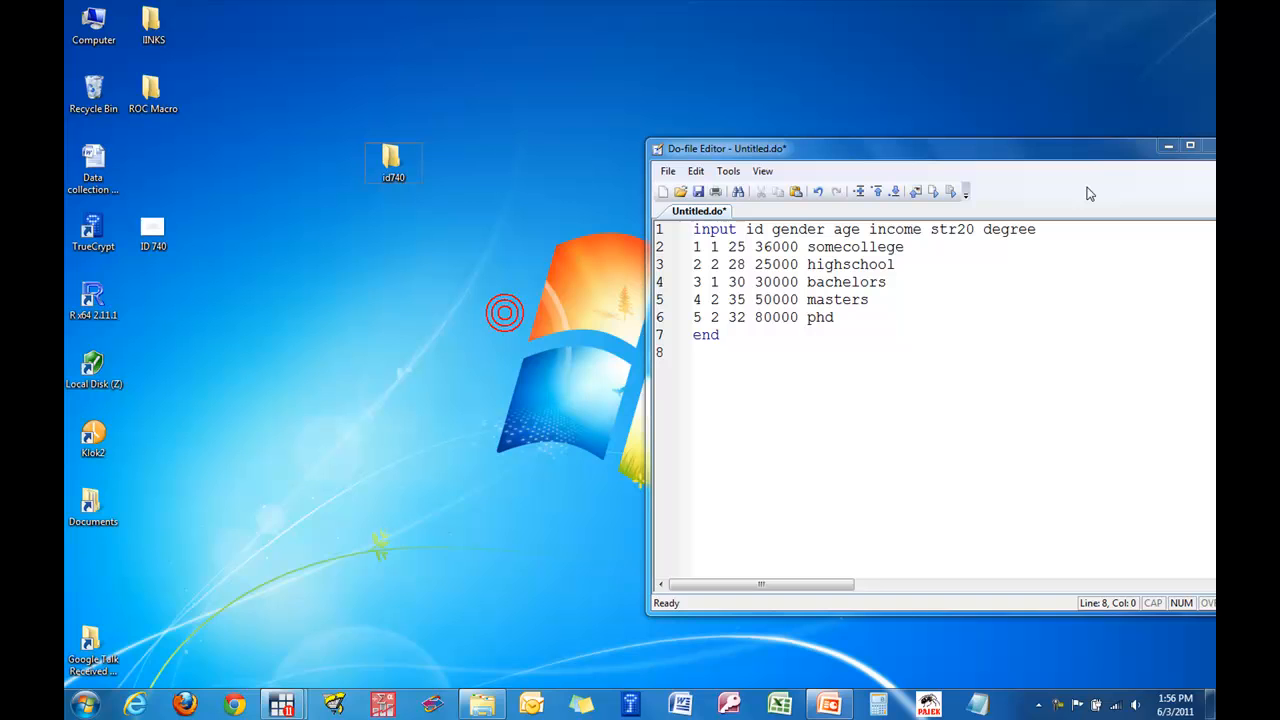
mouse_move(281, 700)
click(281, 640)
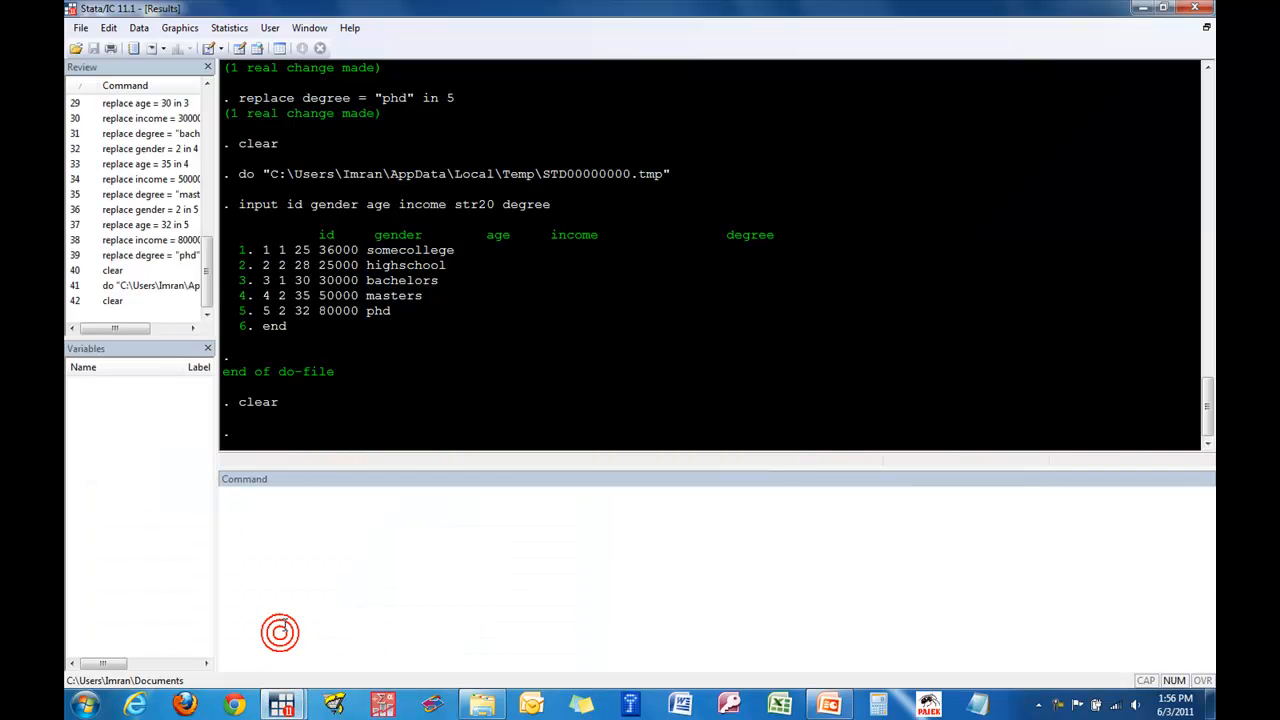
- Open the insheet import dialog for ASCII data created by a spreadsheet
click(82, 28)
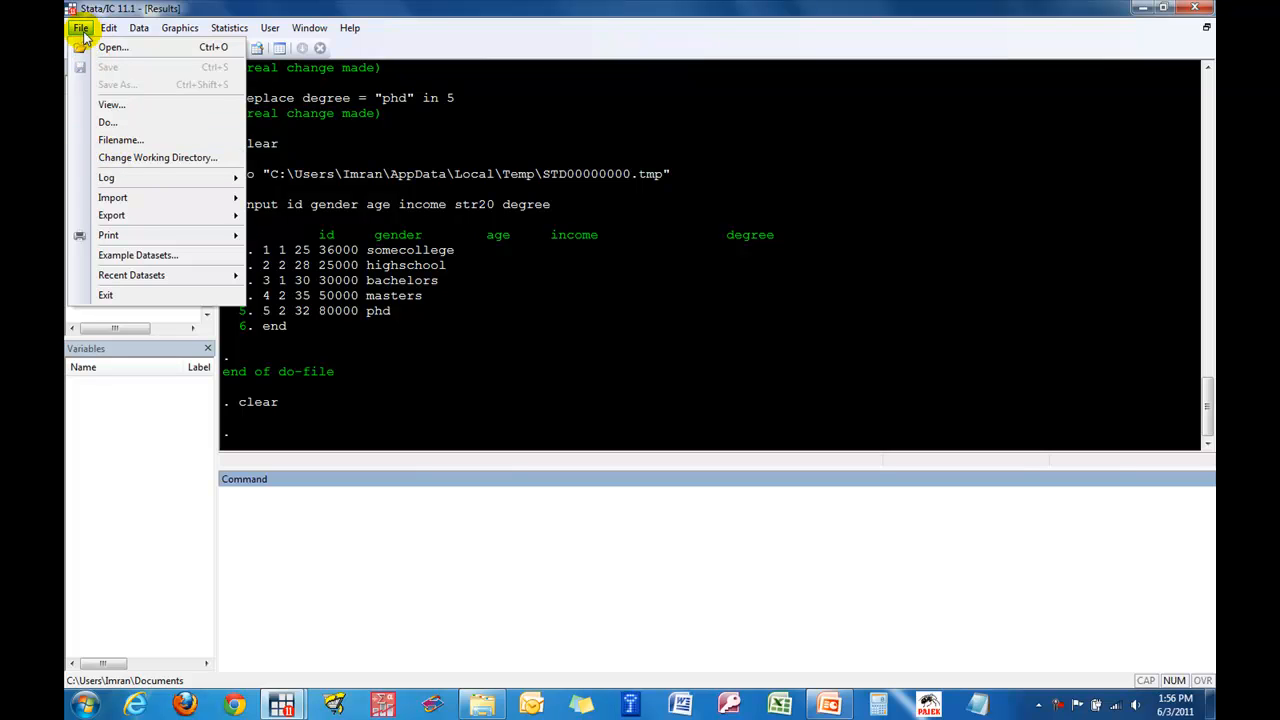
click(82, 28)
click(82, 28)
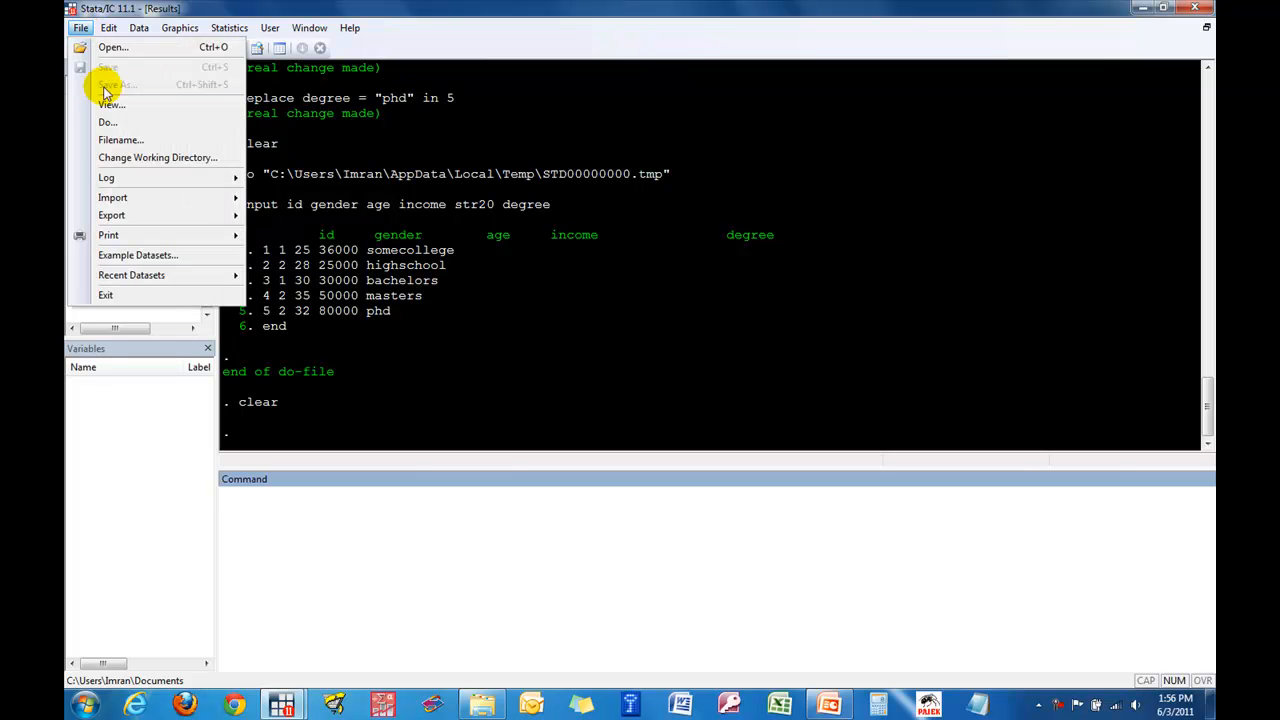
mouse_move(123, 201)
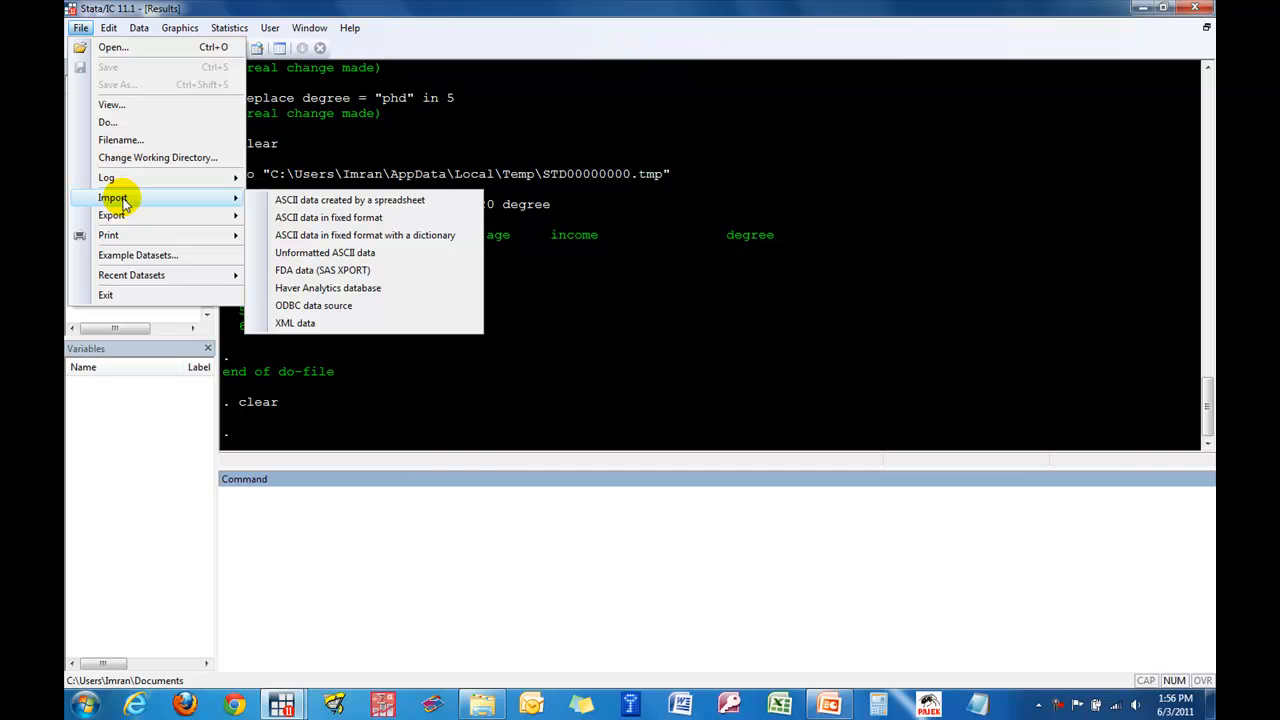
click(258, 200)
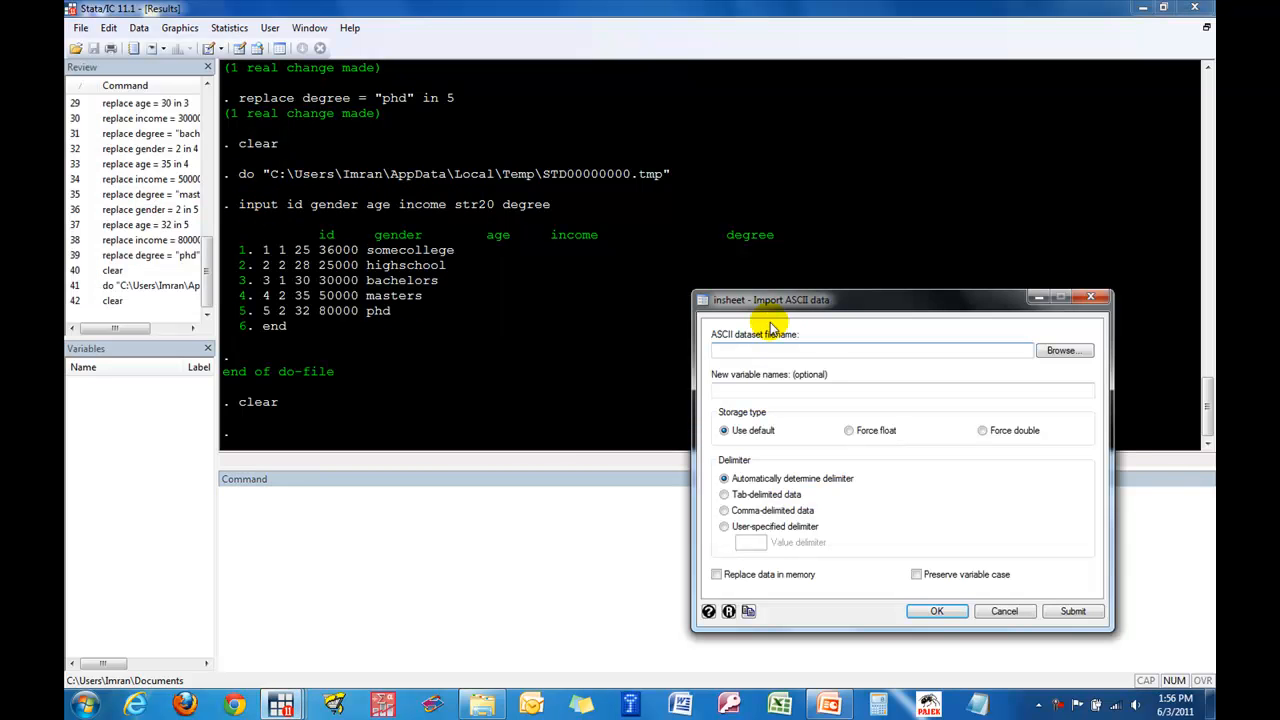
drag(797, 310, 507, 203)
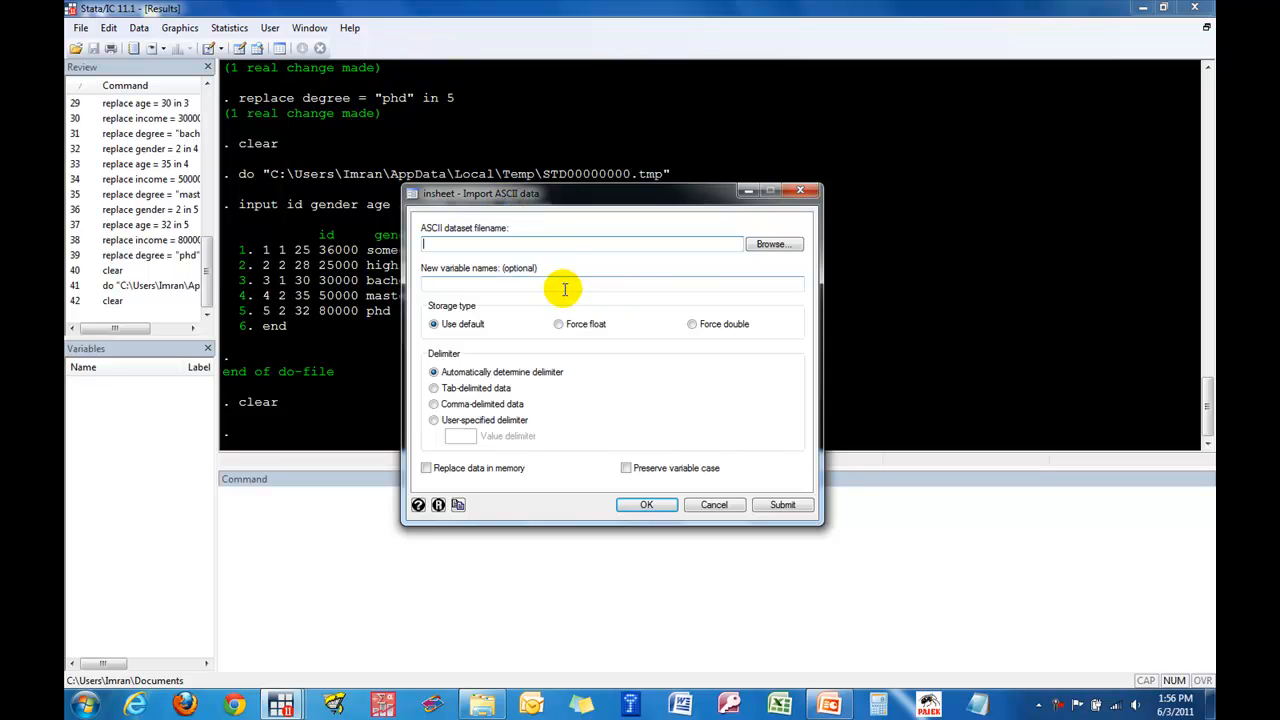
- Filter the id740 folder to Comma Separated Values (*.csv) files and choose data.csv as the ASCII dataset
click(764, 248)
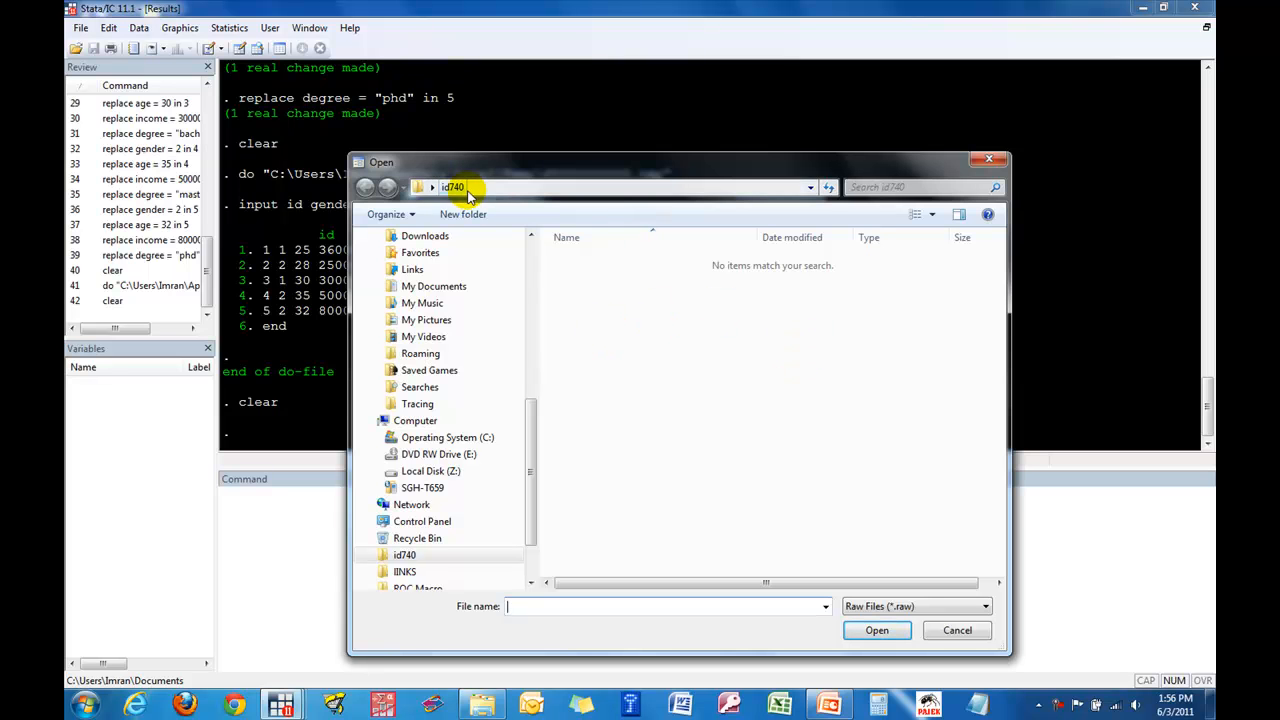
drag(506, 162, 464, 76)
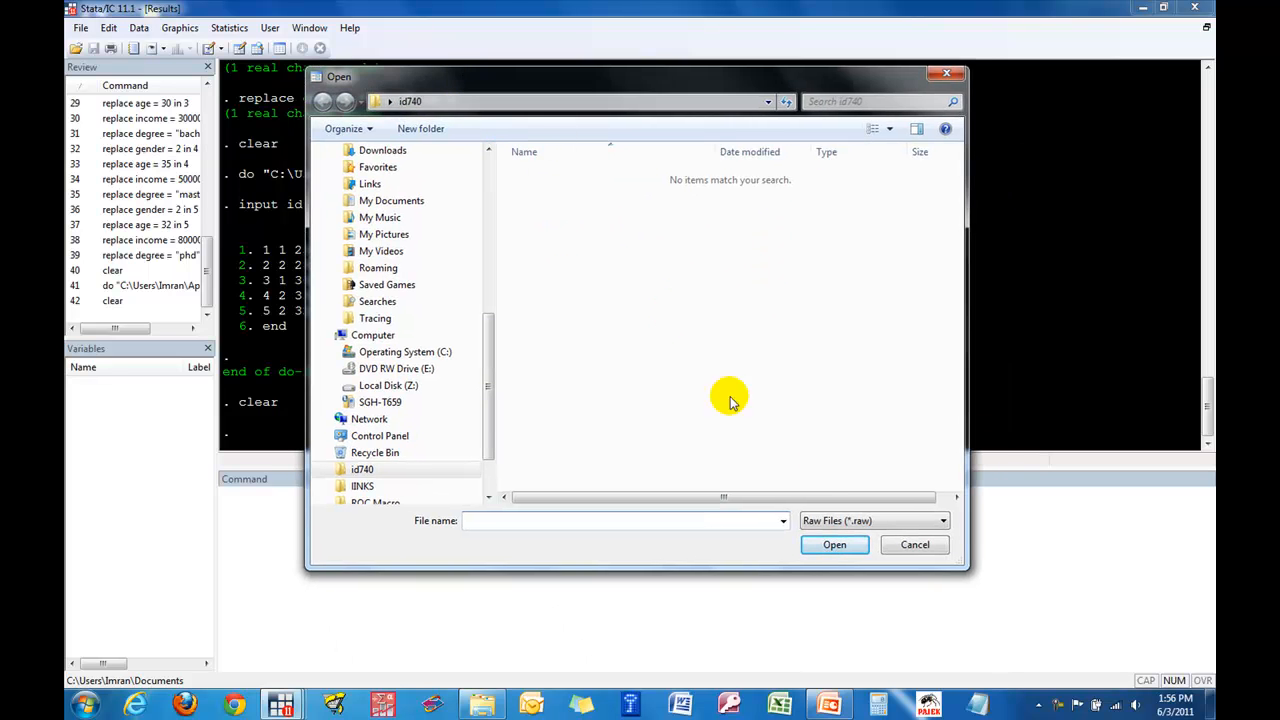
click(903, 522)
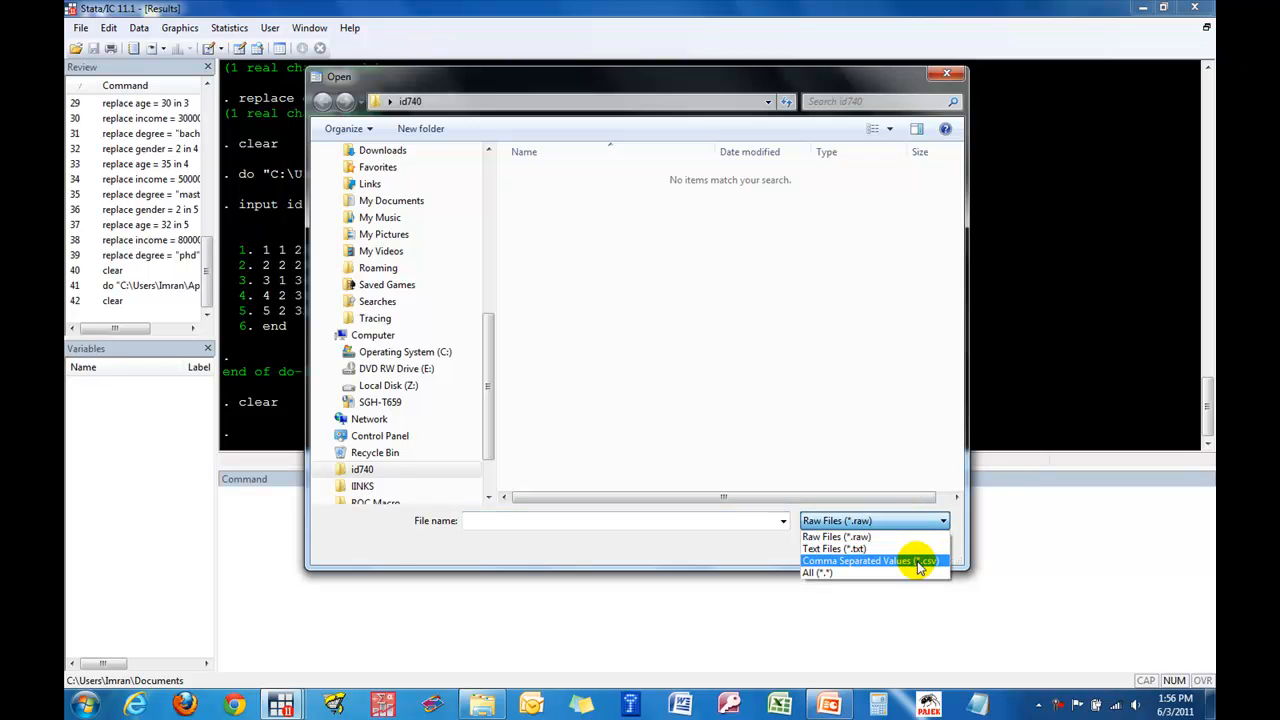
click(918, 562)
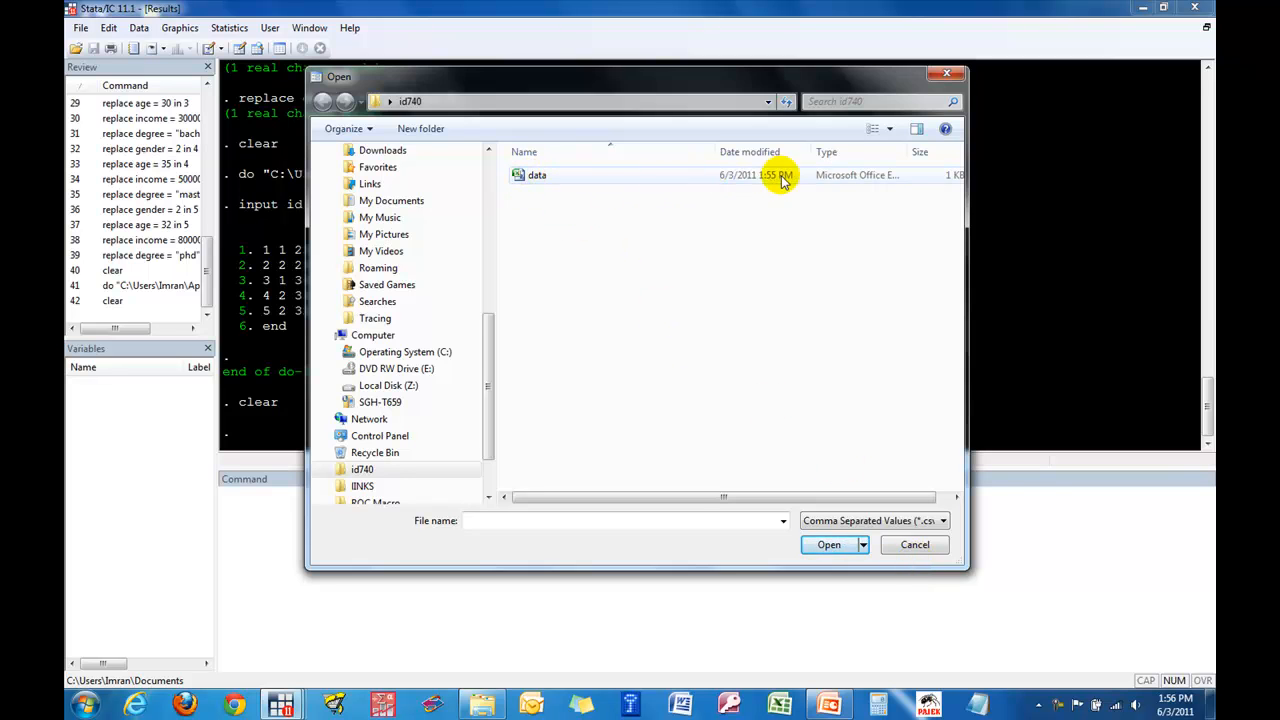
drag(914, 152, 988, 150)
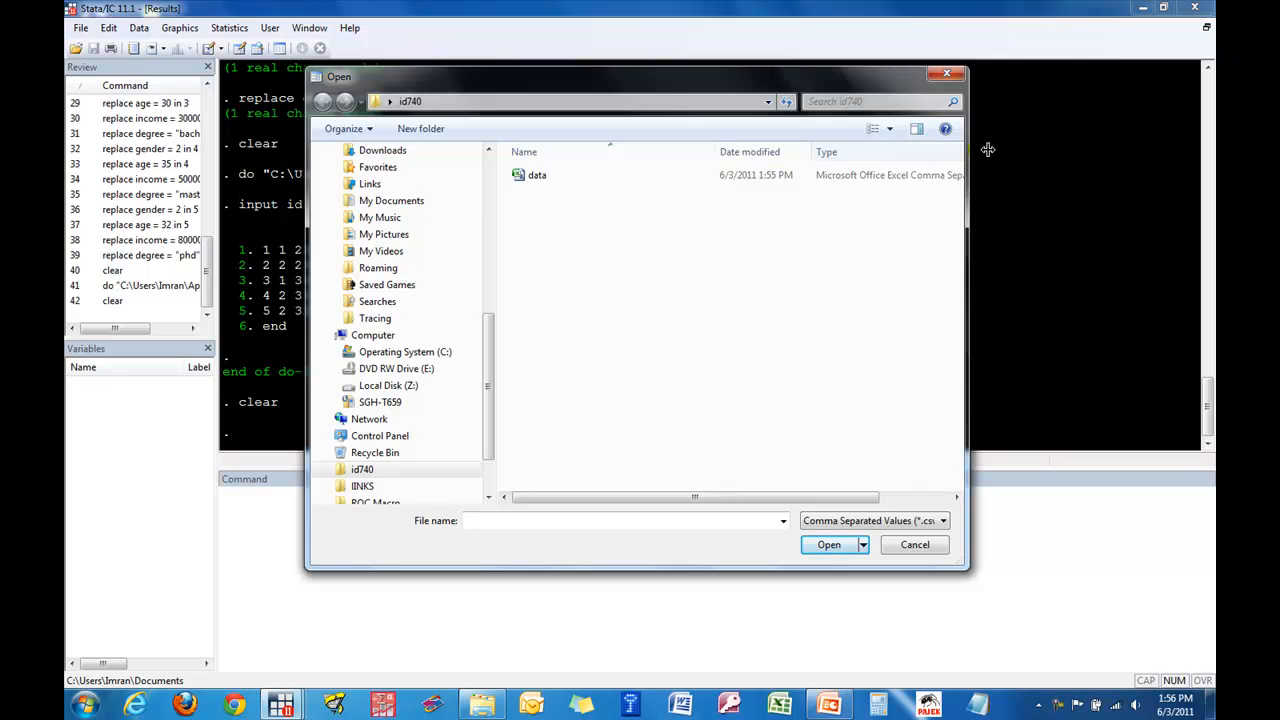
drag(714, 152, 622, 155)
drag(888, 151, 912, 151)
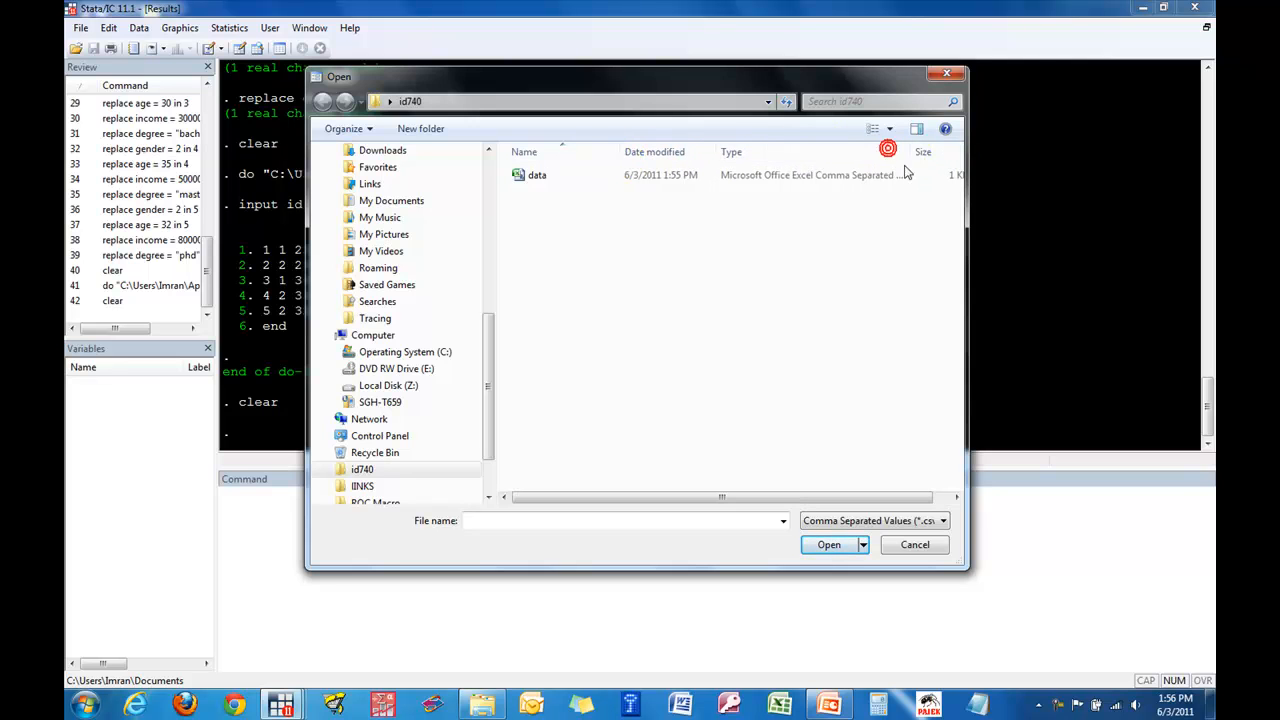
double_click(545, 180)
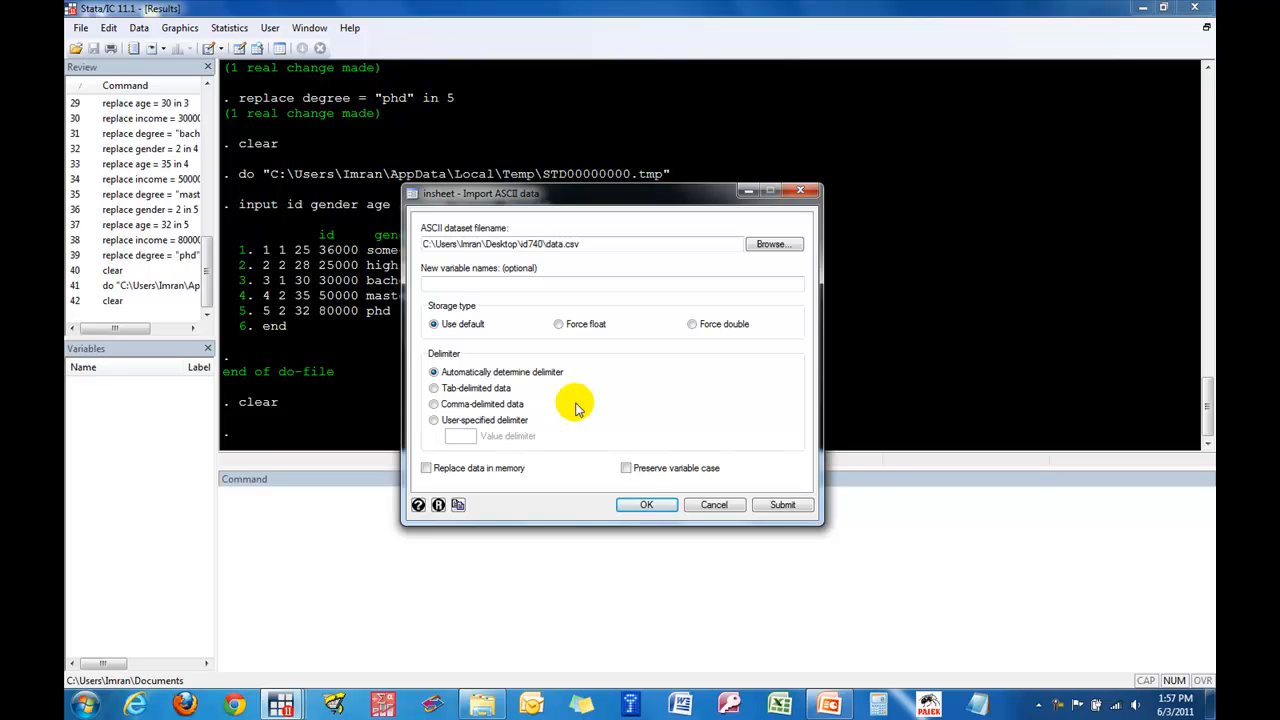
- Import data.csv with the default storage type and automatic delimiter, and check the imported rows in the Data Editor
click(647, 506)
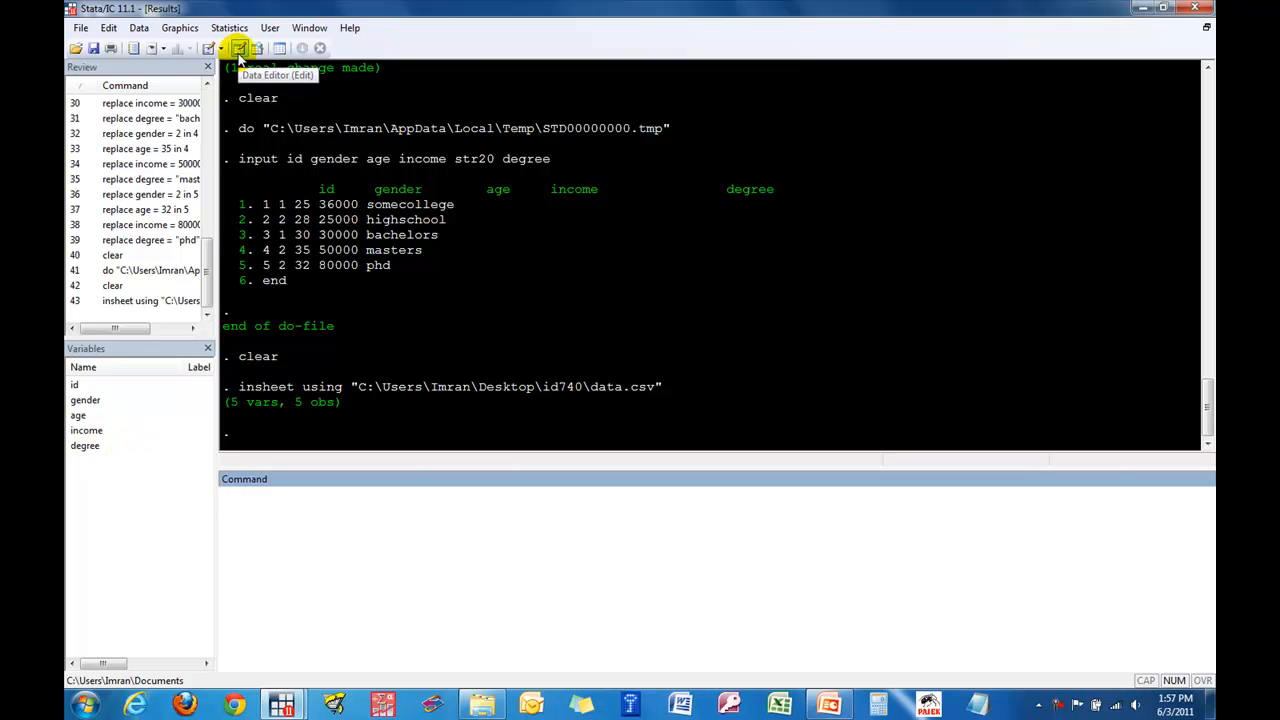
click(240, 50)
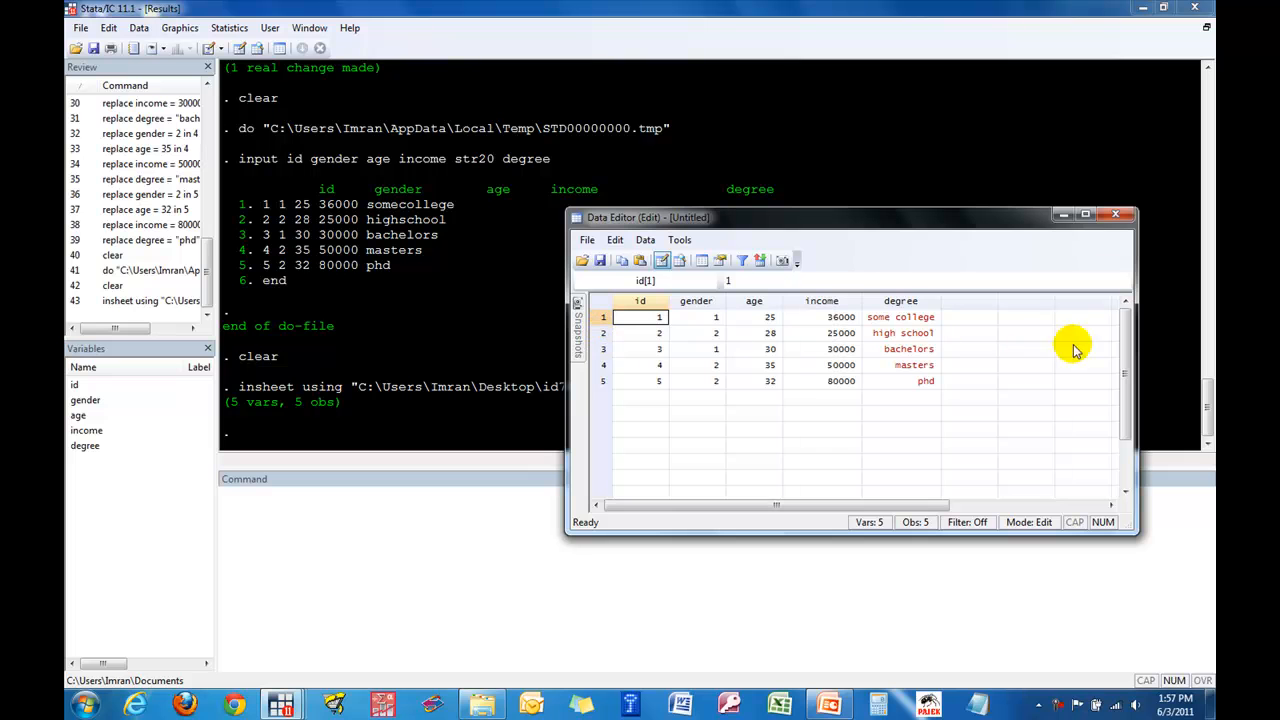
click(1117, 216)
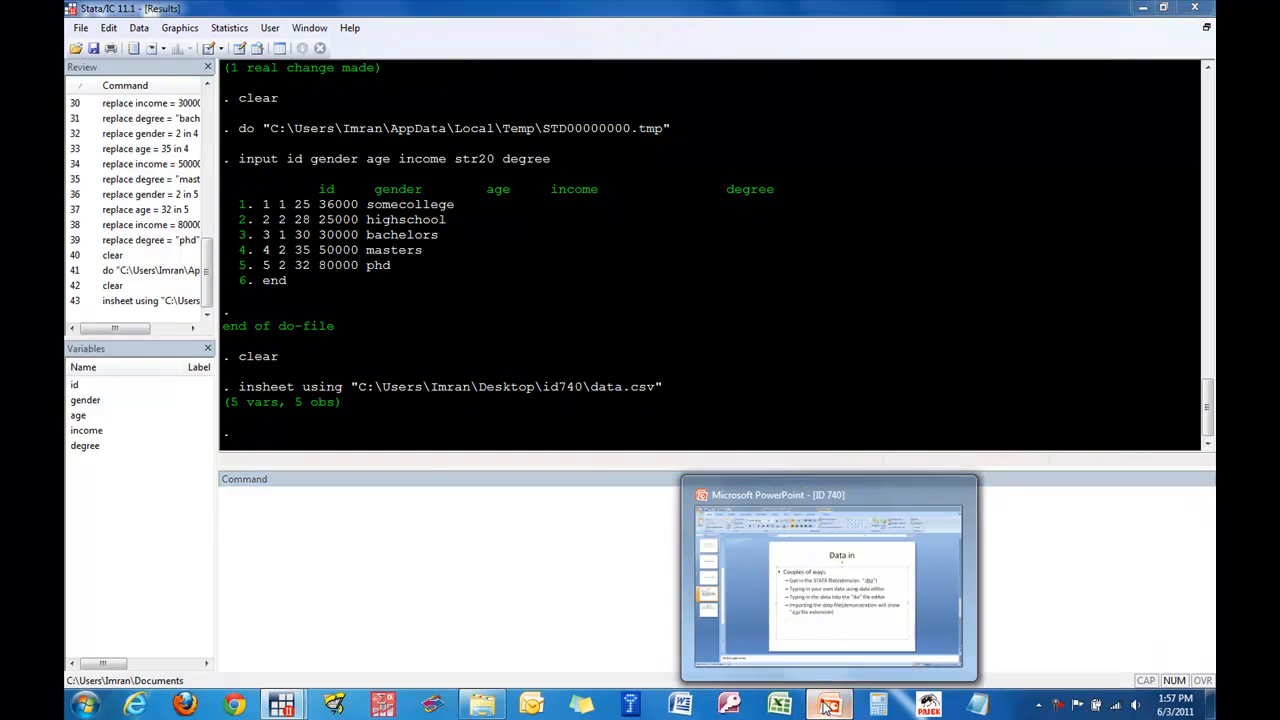
- Switch to PowerPoint, show the "Data out?" slide on saving and exporting data, and return to Stata
click(829, 707)
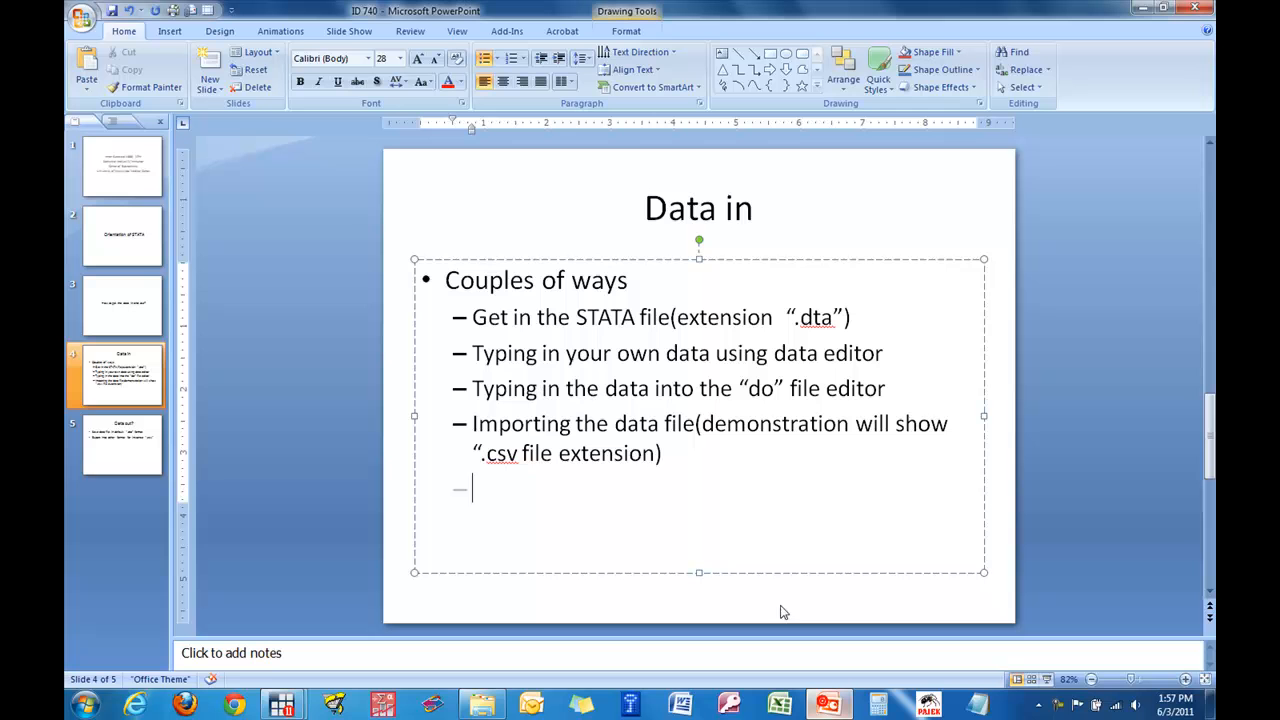
click(137, 449)
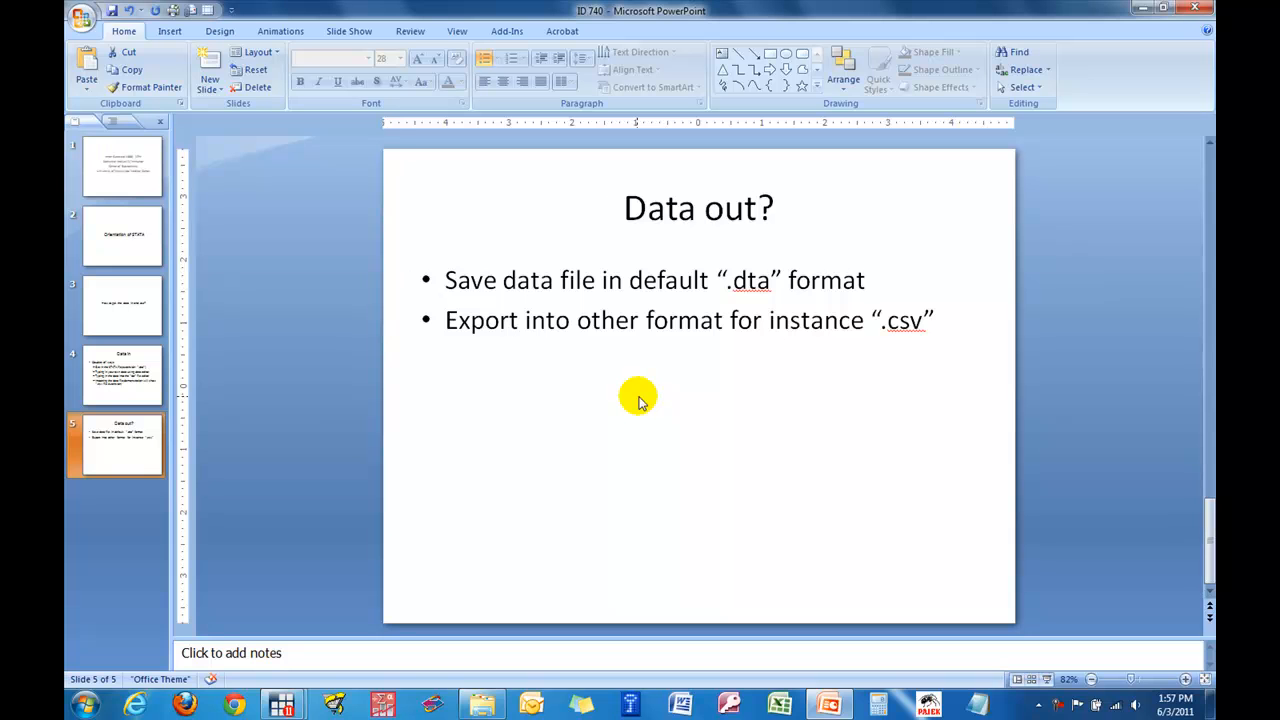
click(1145, 10)
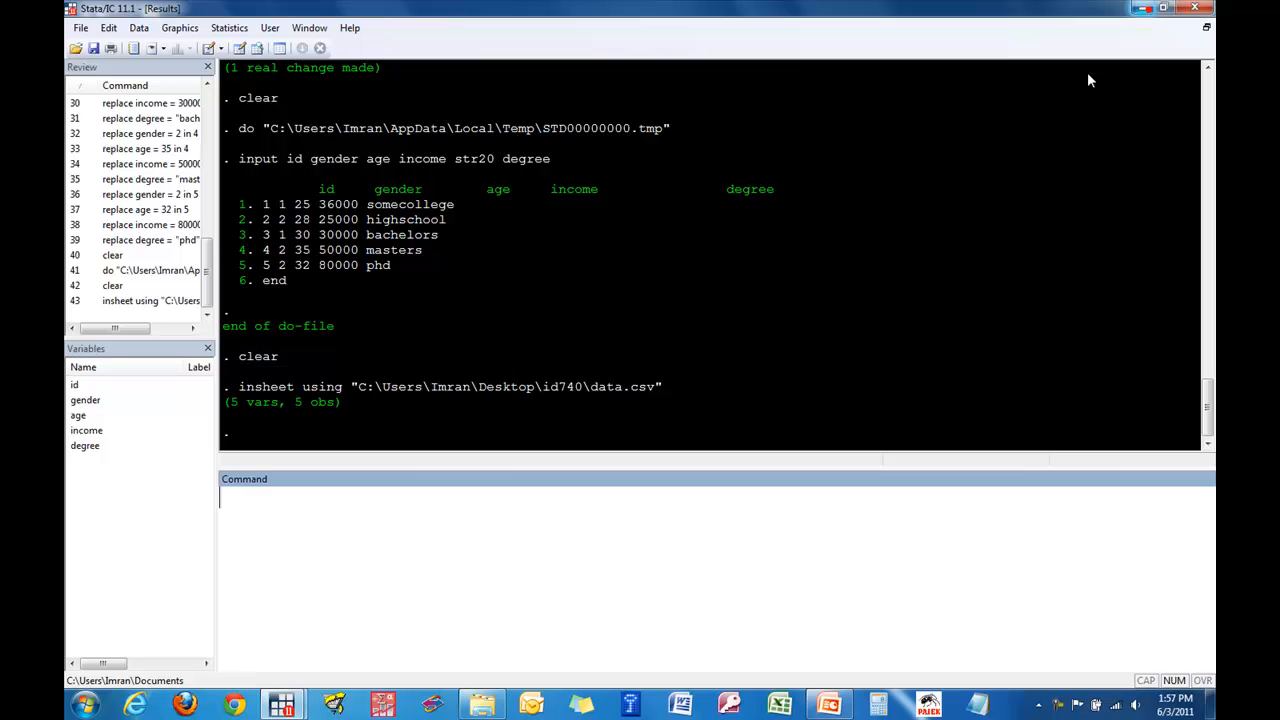
- Save the dataset as data_1 in Stata Data (*.dta) format in the id740 folder, and highlight the .dta extension in the logged save command
click(91, 48)
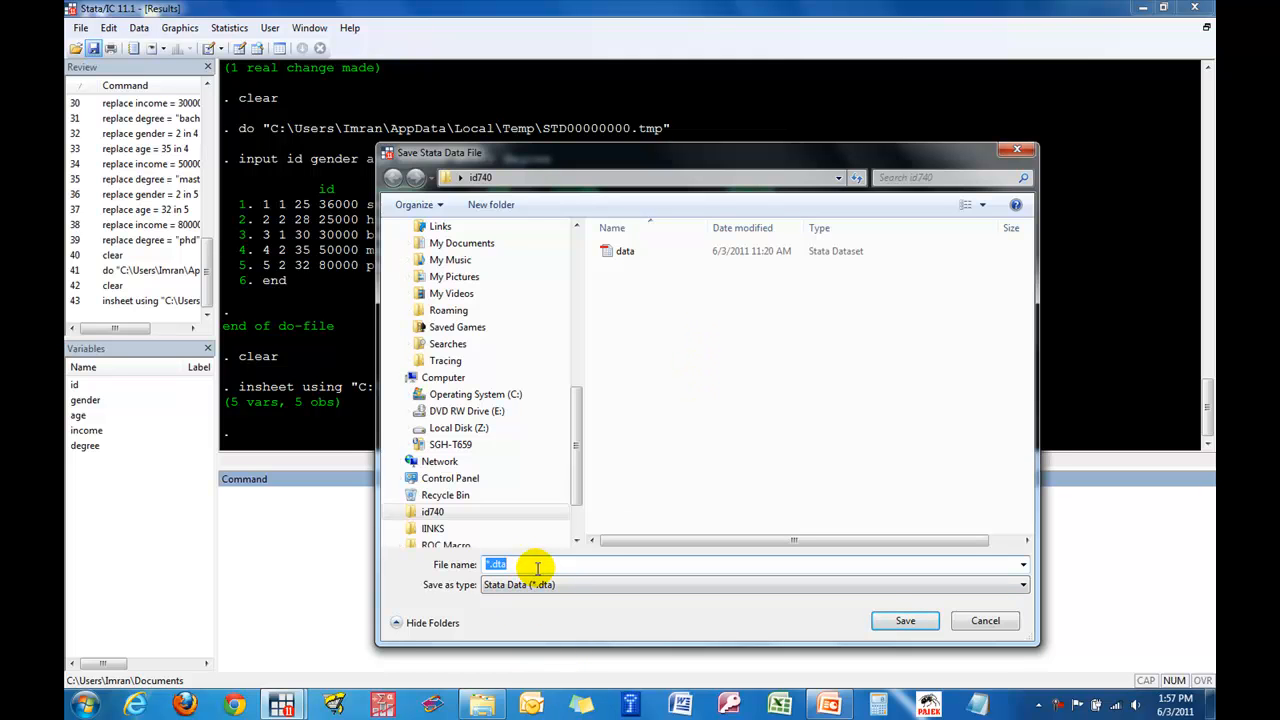
text(data)
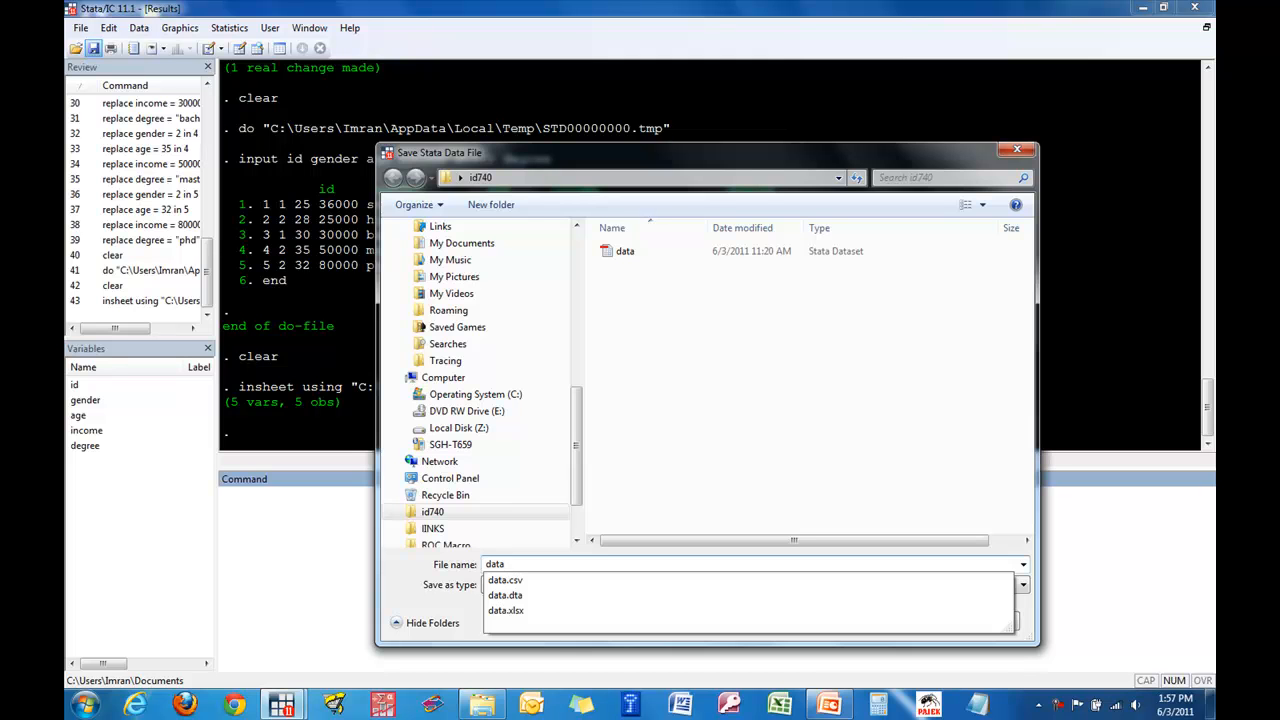
text(_1)
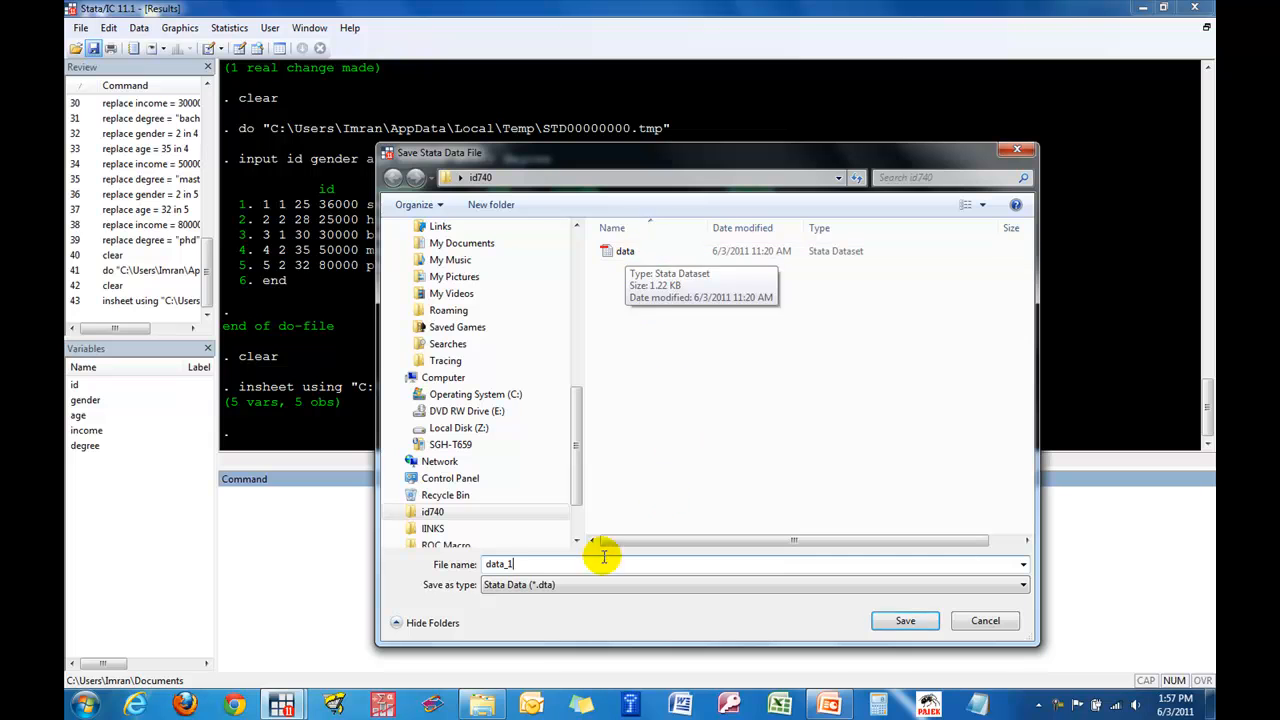
click(909, 622)
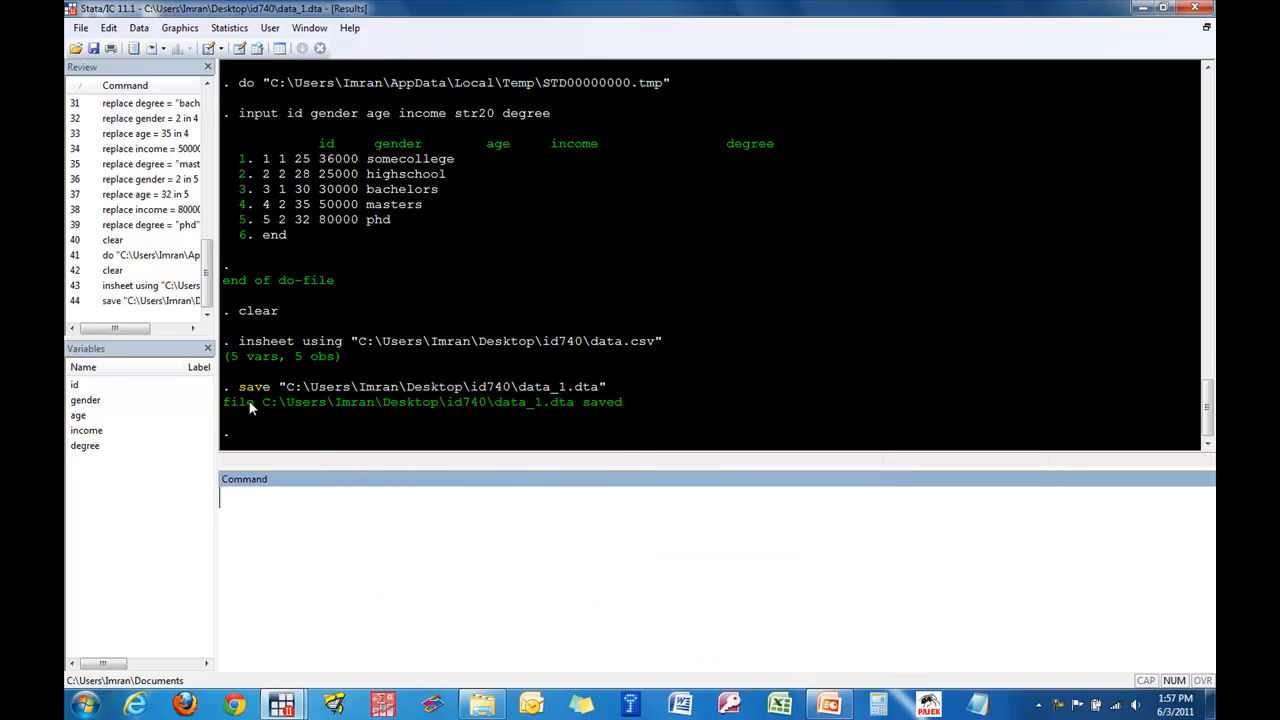
drag(233, 387, 606, 388)
click(557, 523)
click(364, 512)
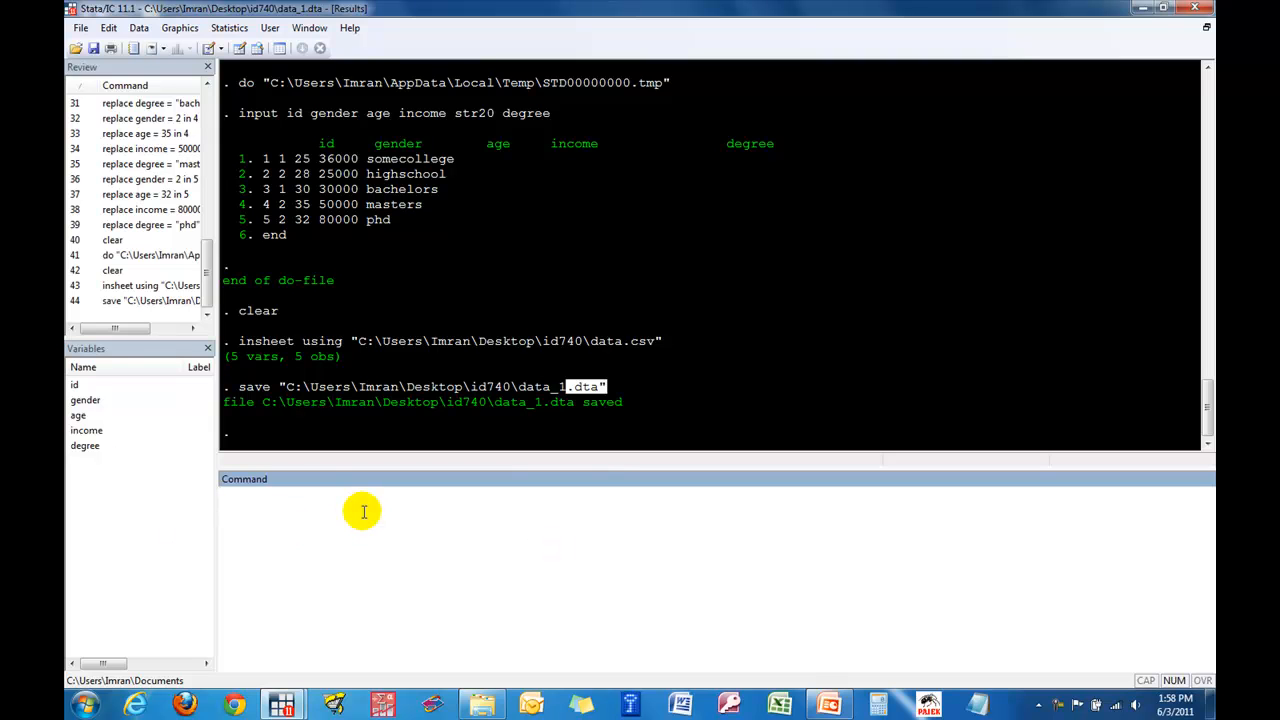
- Open the outsheet export dialog for comma- or tab-separated data and review the variable choices, leaving the field empty to export all variables
click(80, 28)
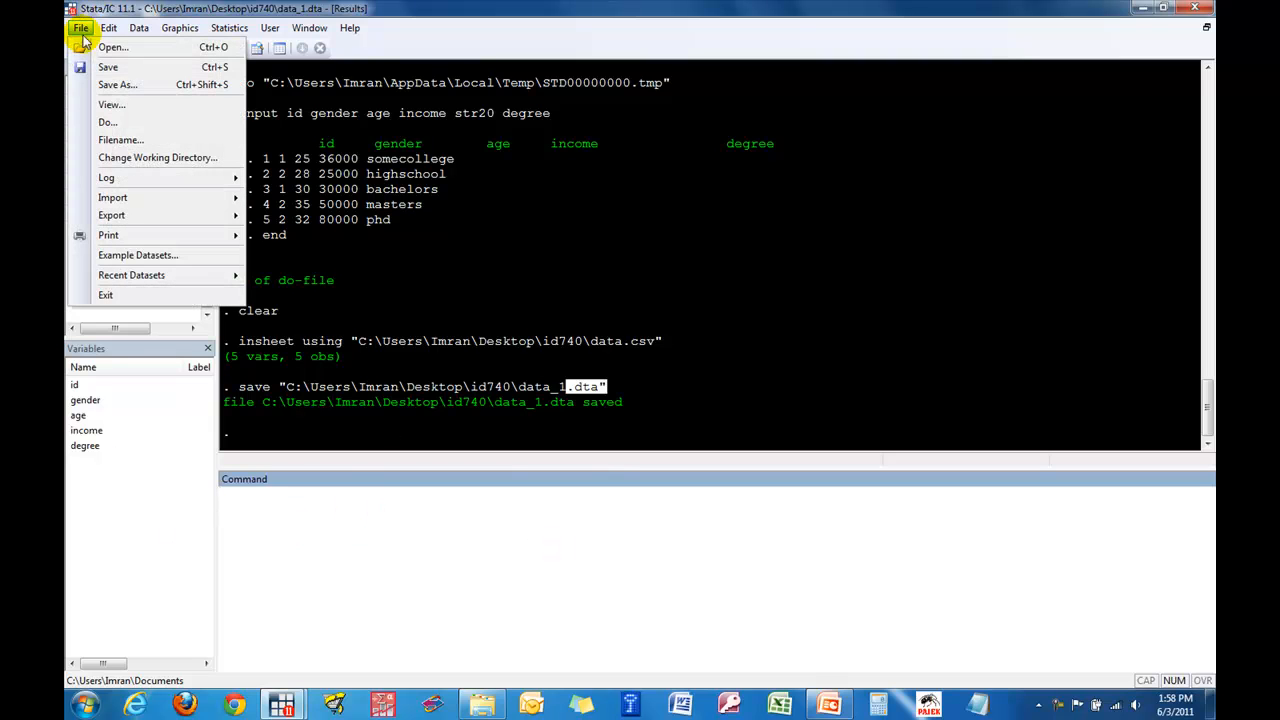
mouse_move(155, 218)
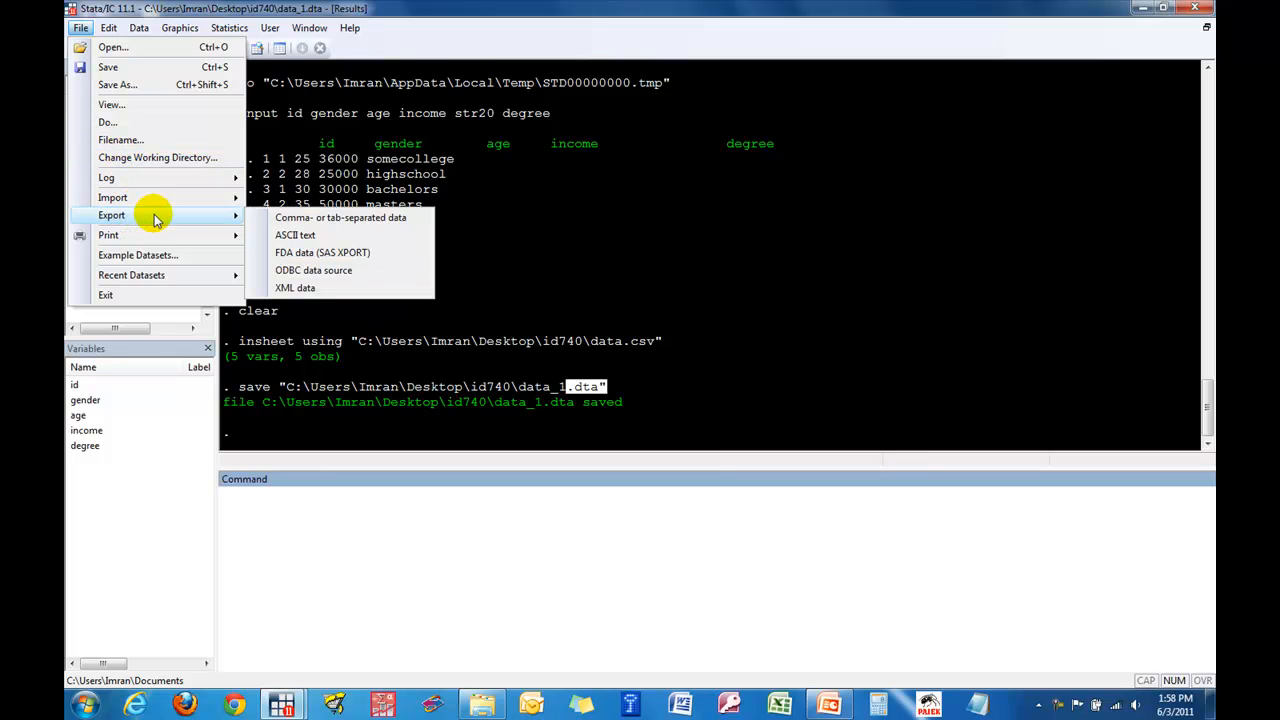
click(263, 220)
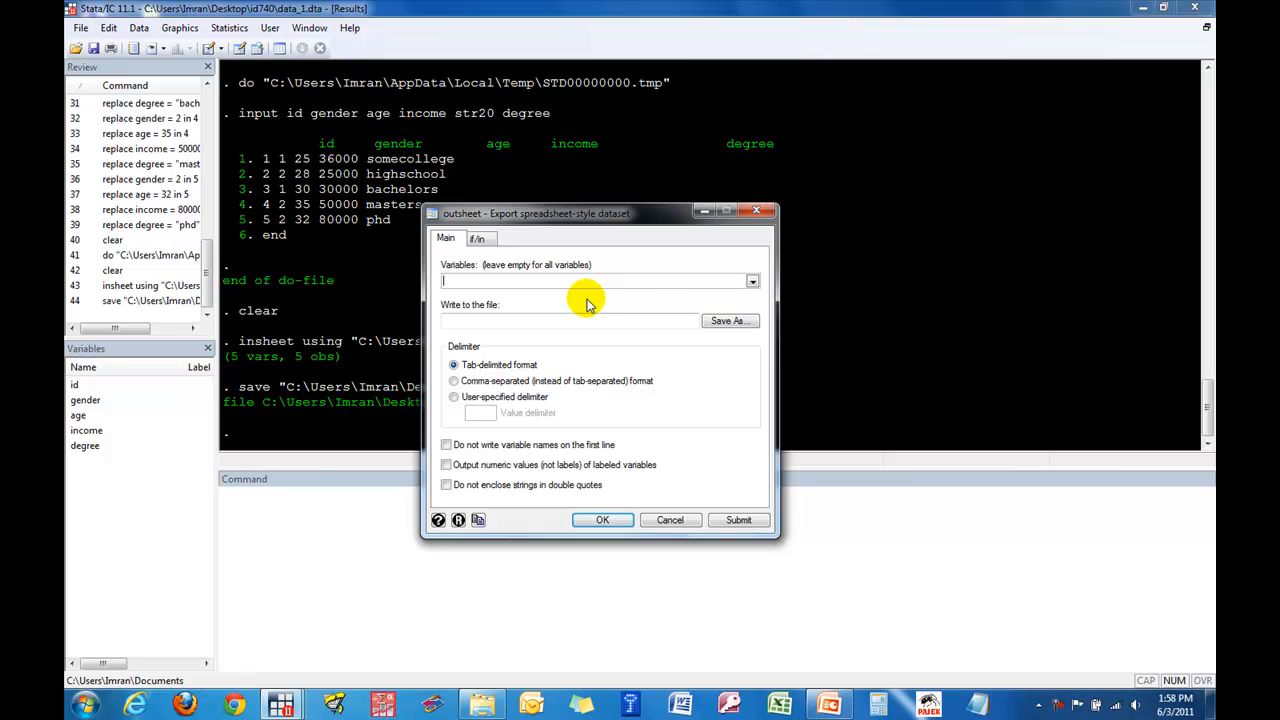
click(752, 281)
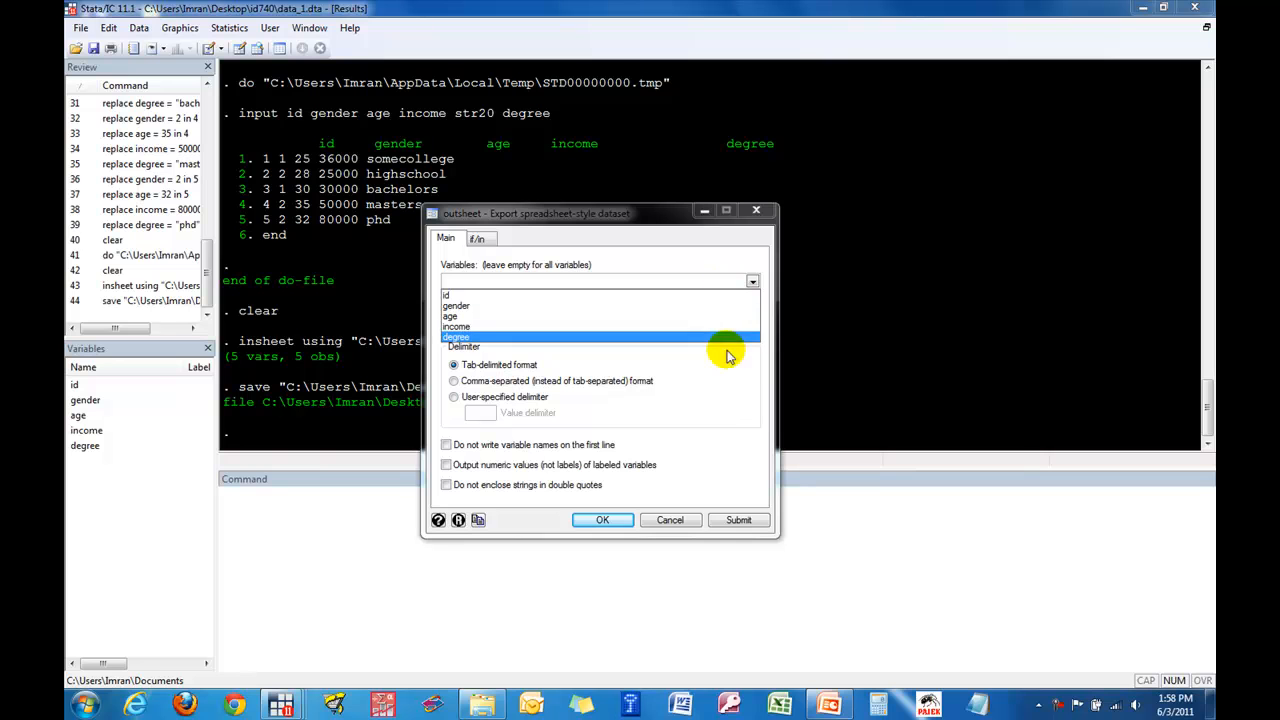
click(729, 408)
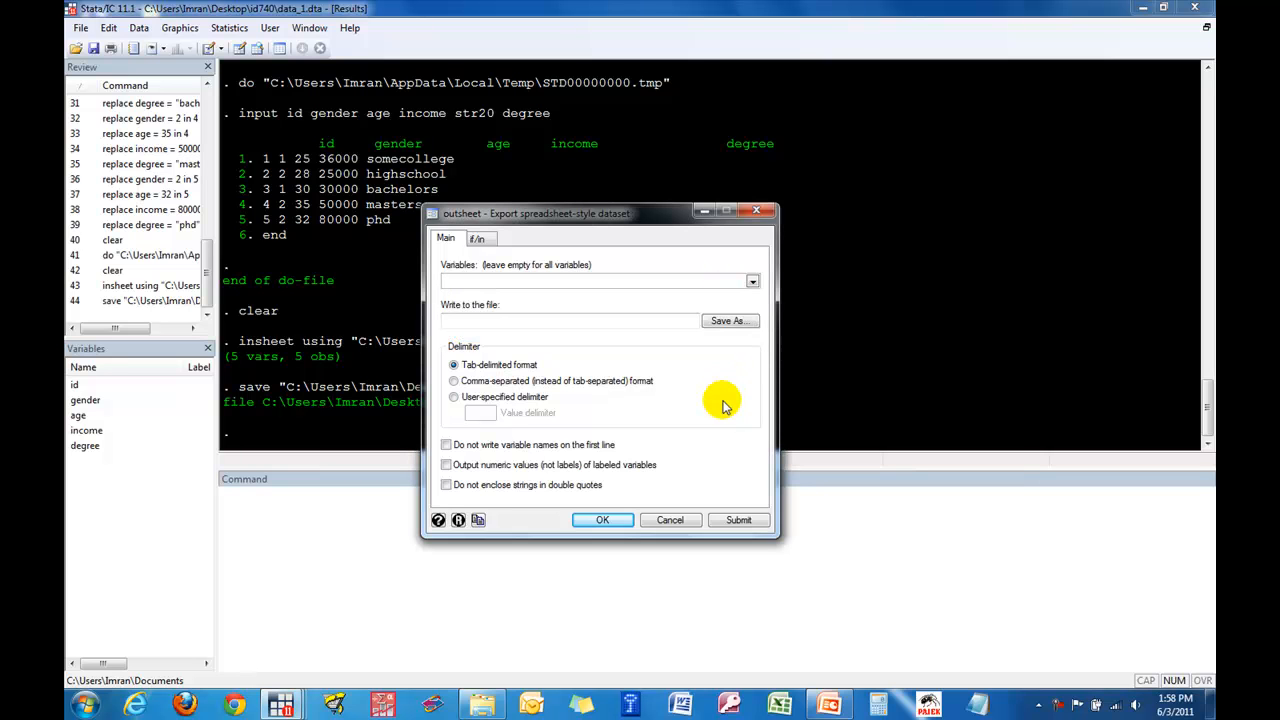
- Export the dataset to the id740 folder as outputdataset1 with the Comma Separated Values (*.csv) file type, keeping the tab-delimited format option
click(730, 322)
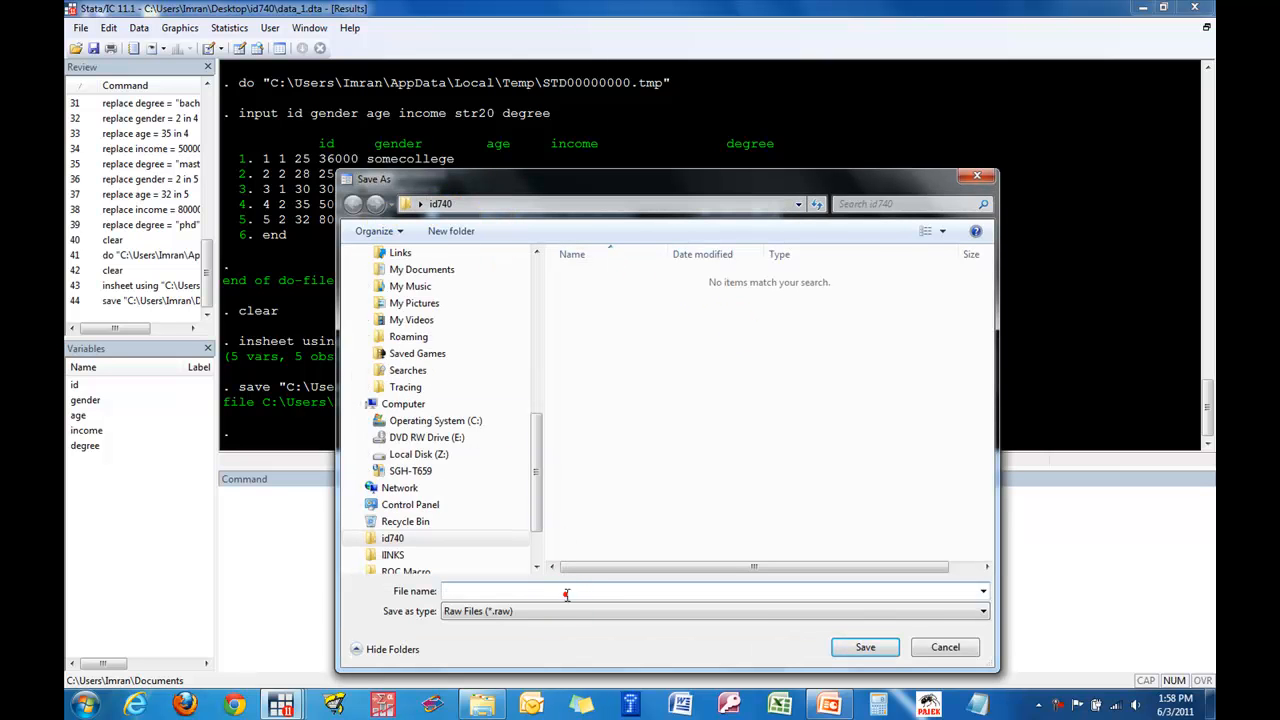
text(outputdataset1)
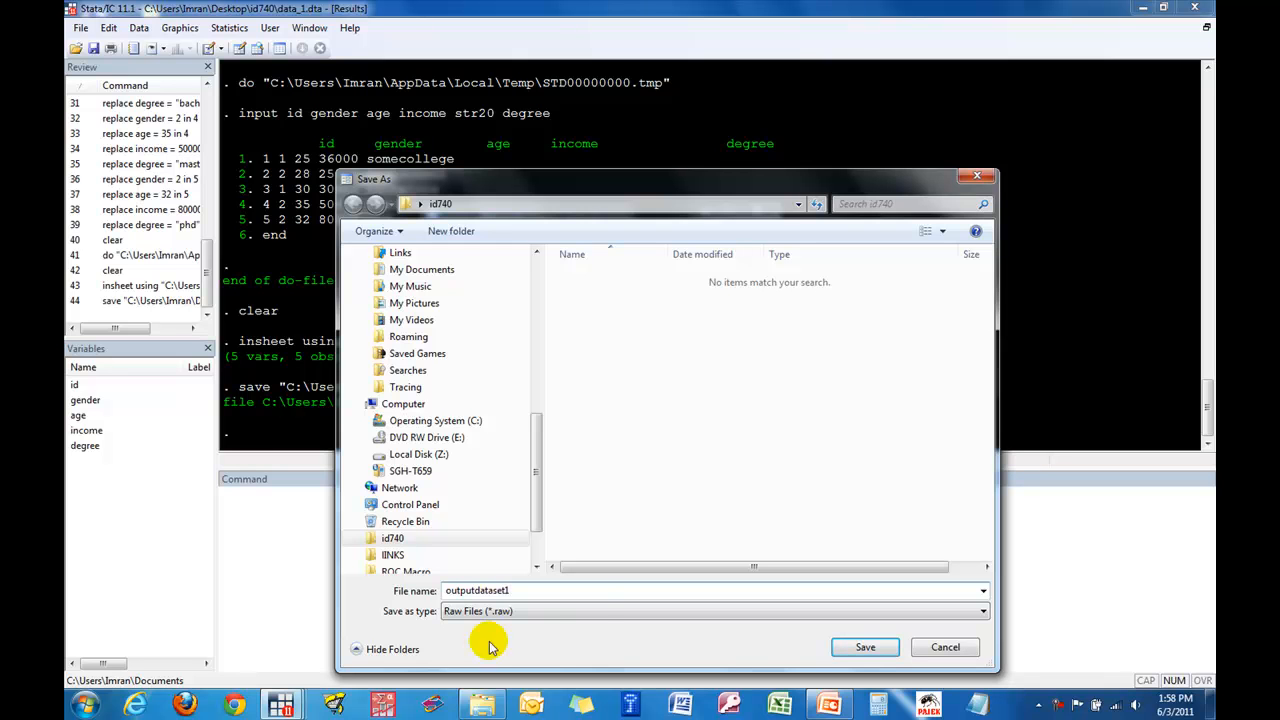
click(596, 610)
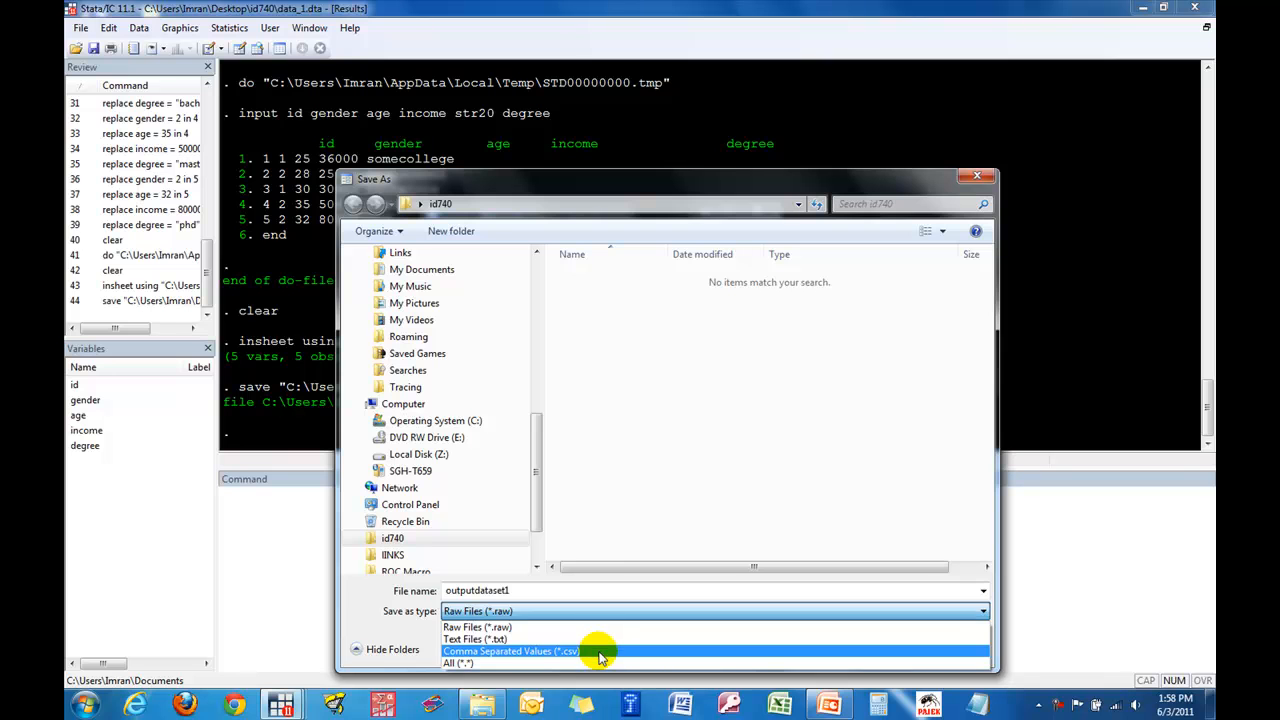
click(600, 651)
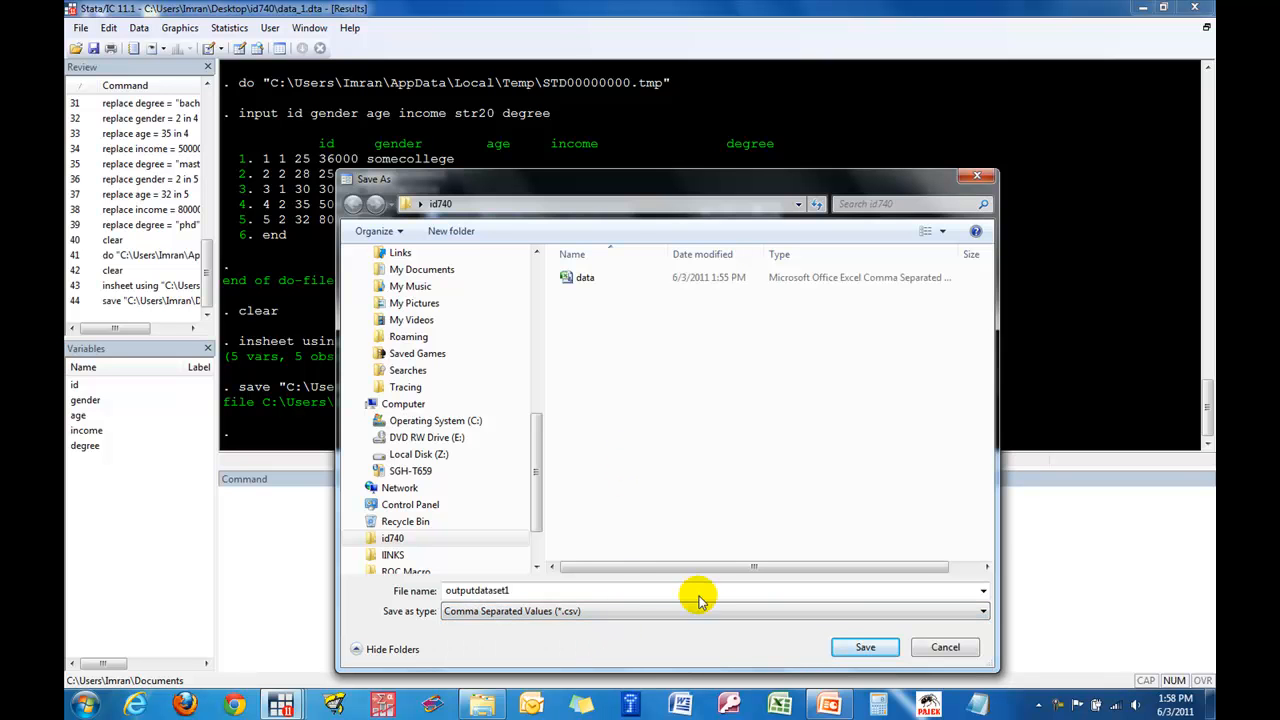
click(848, 645)
click(603, 522)
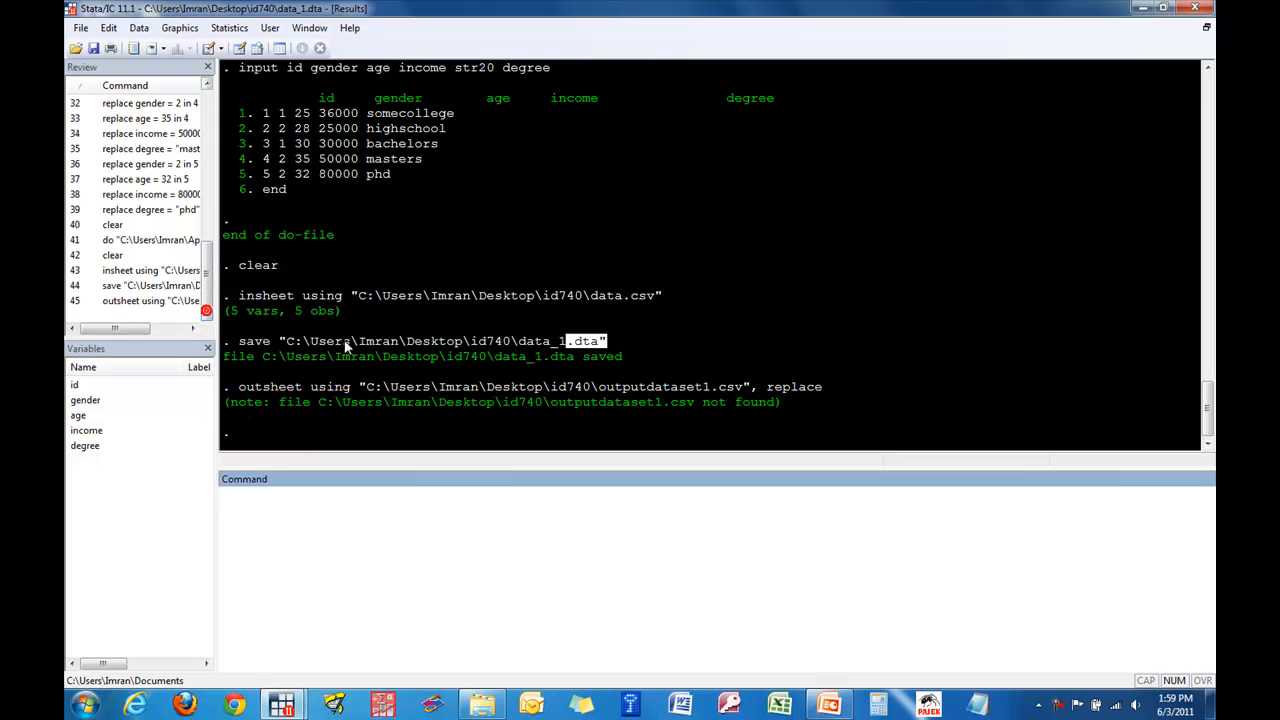
- Locate the exported outputdataset1 file in the id740 folder, and switch back to the "Data out?" slide in PowerPoint
click(481, 705)
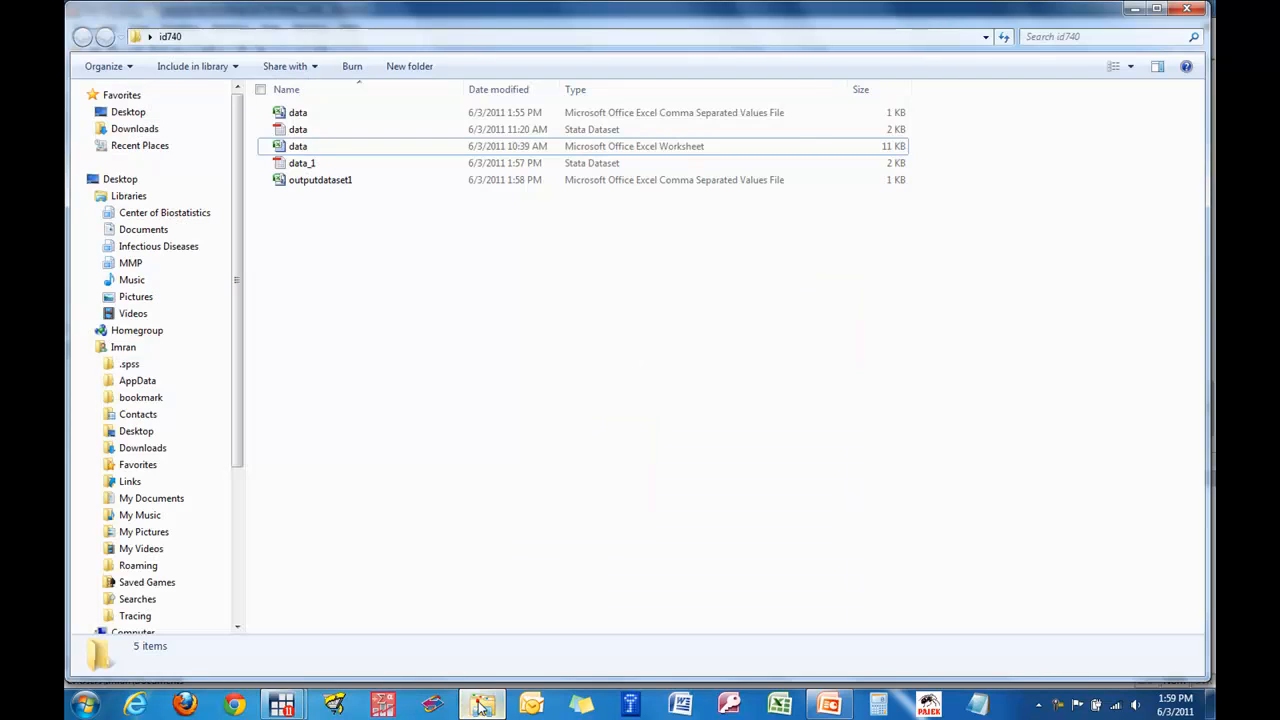
click(328, 183)
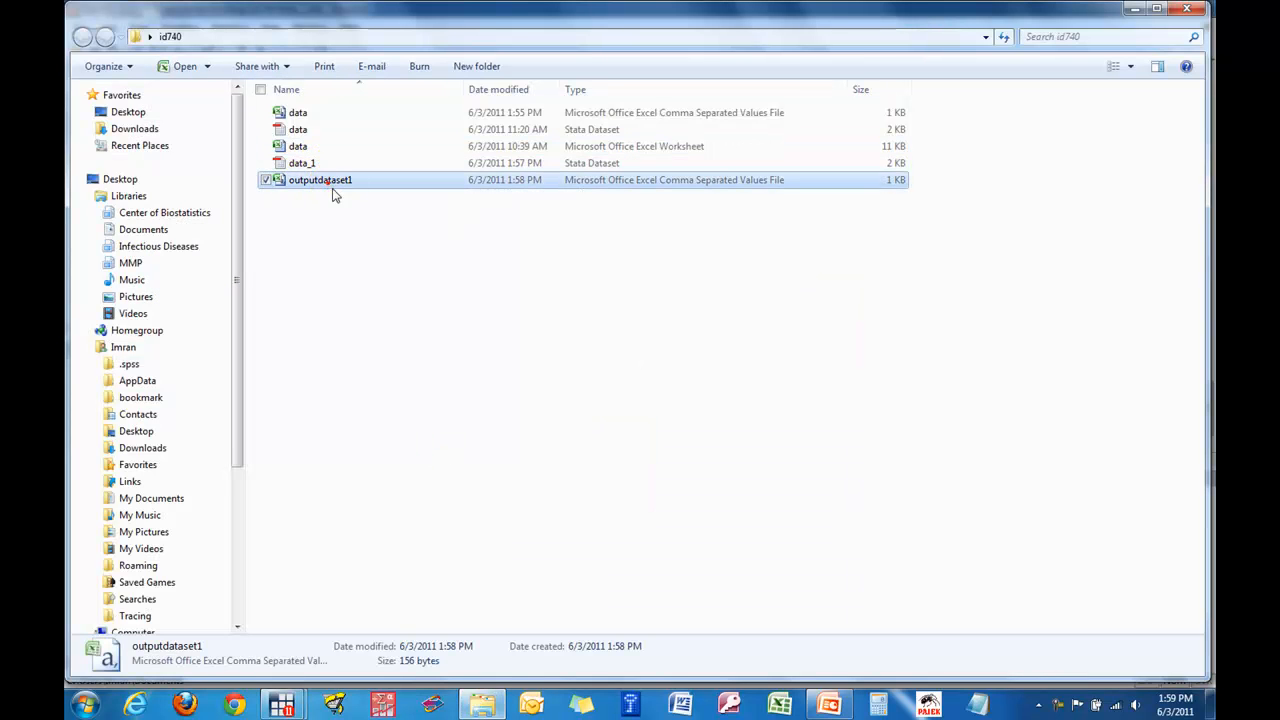
click(829, 705)
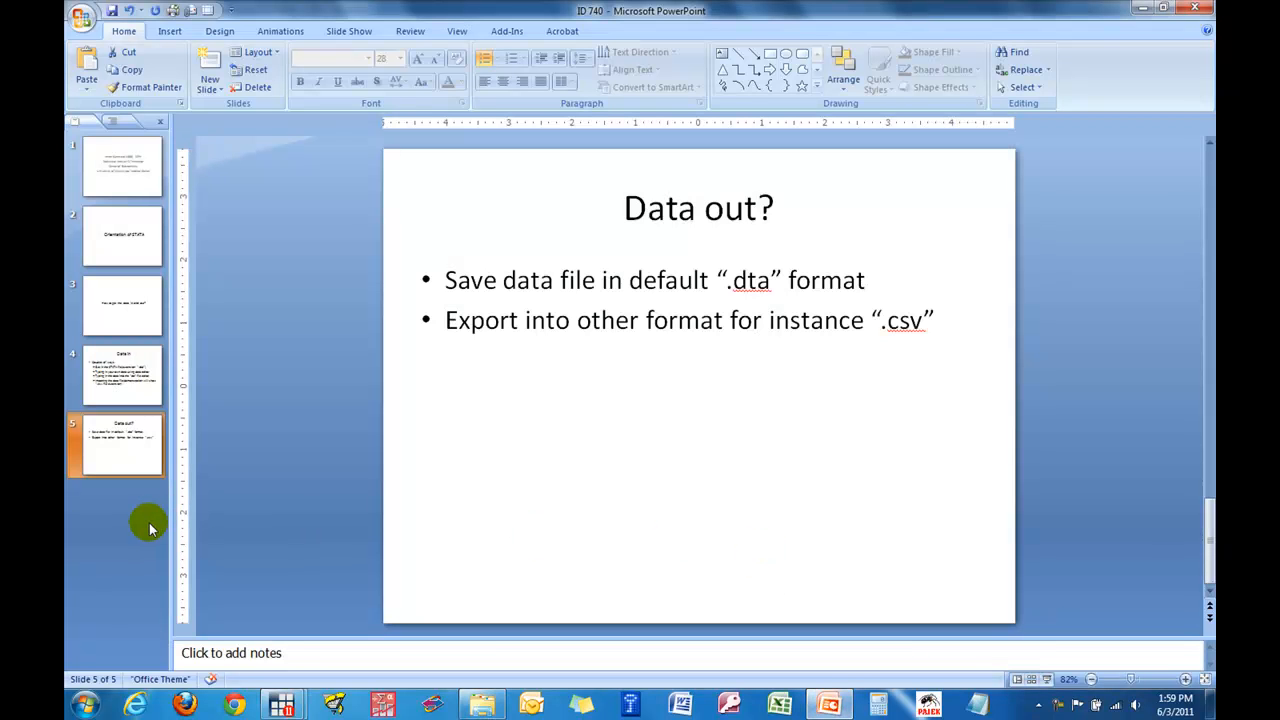